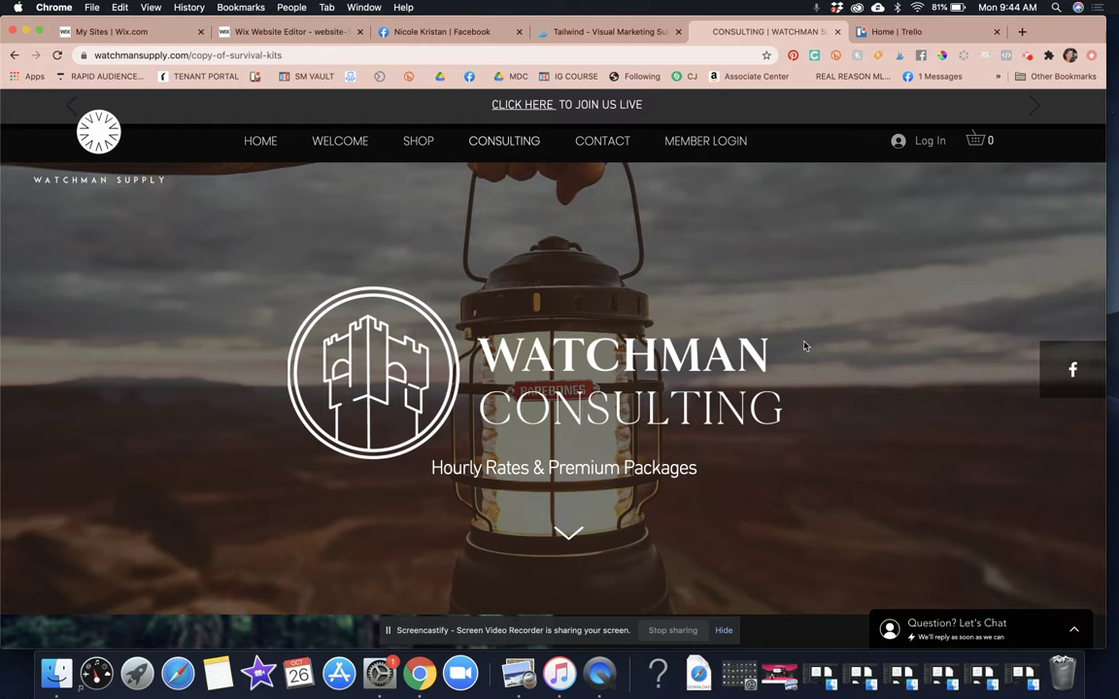
Open the Website Client Flow board from recent boards and scroll to the Turnover list's later cards
{"action": "left_click", "coordinate": [892, 33]}
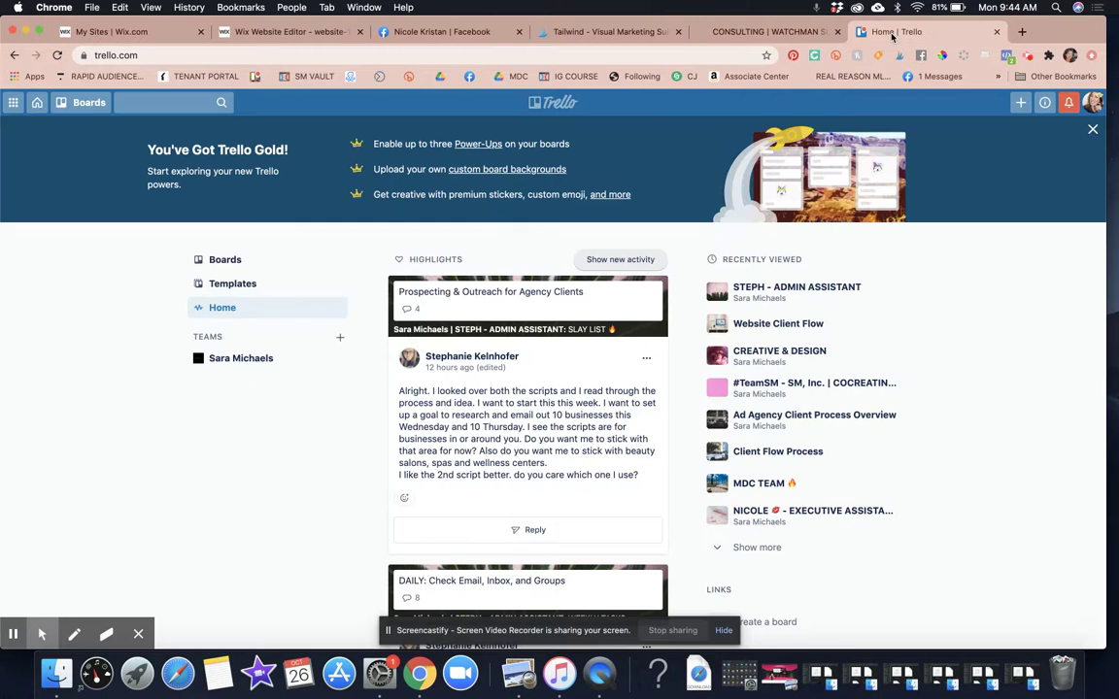
{"action": "left_click", "coordinate": [86, 102]}
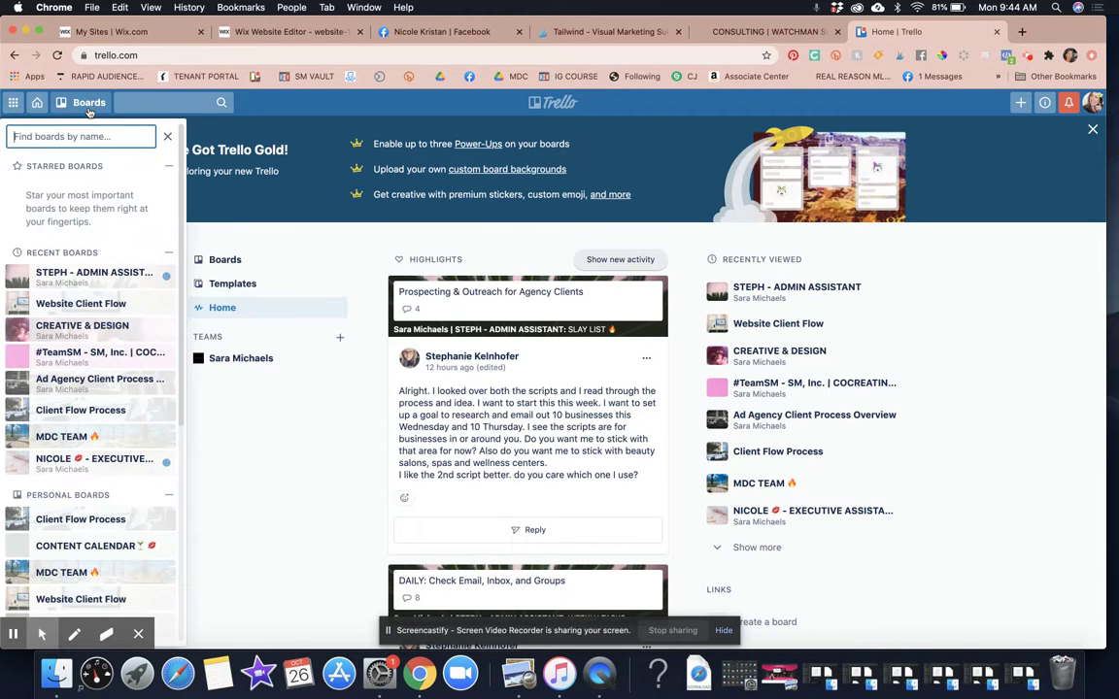
{"action": "left_click", "coordinate": [82, 303]}
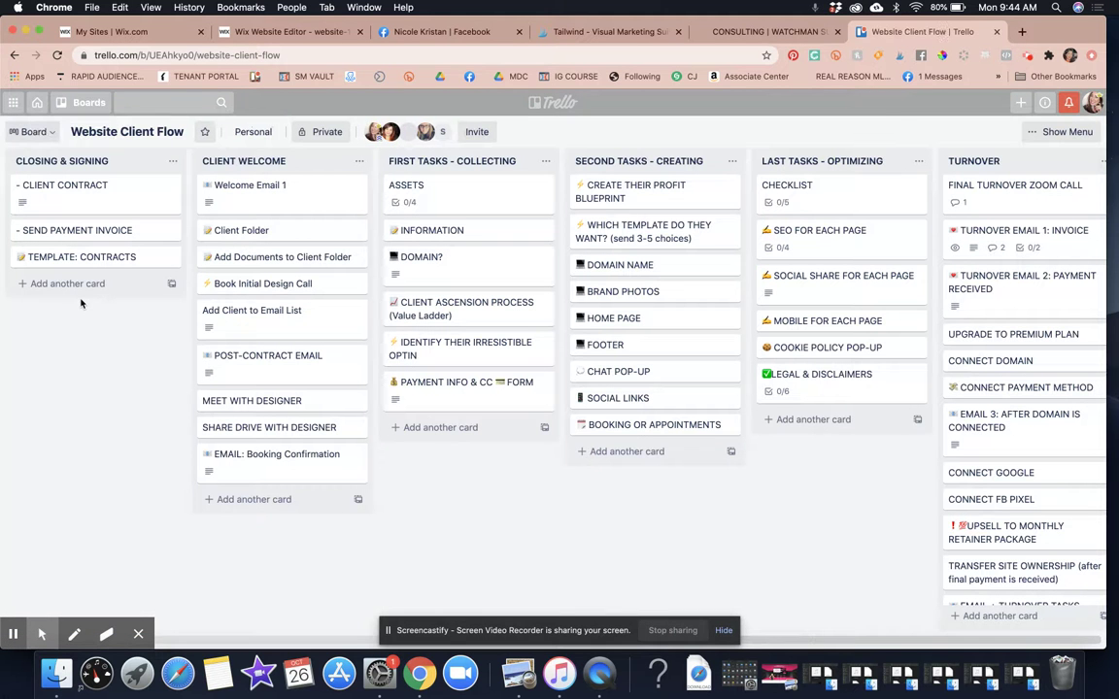
{"action": "scroll", "coordinate": [719, 307], "scroll_direction": "right", "scroll_amount": 5}
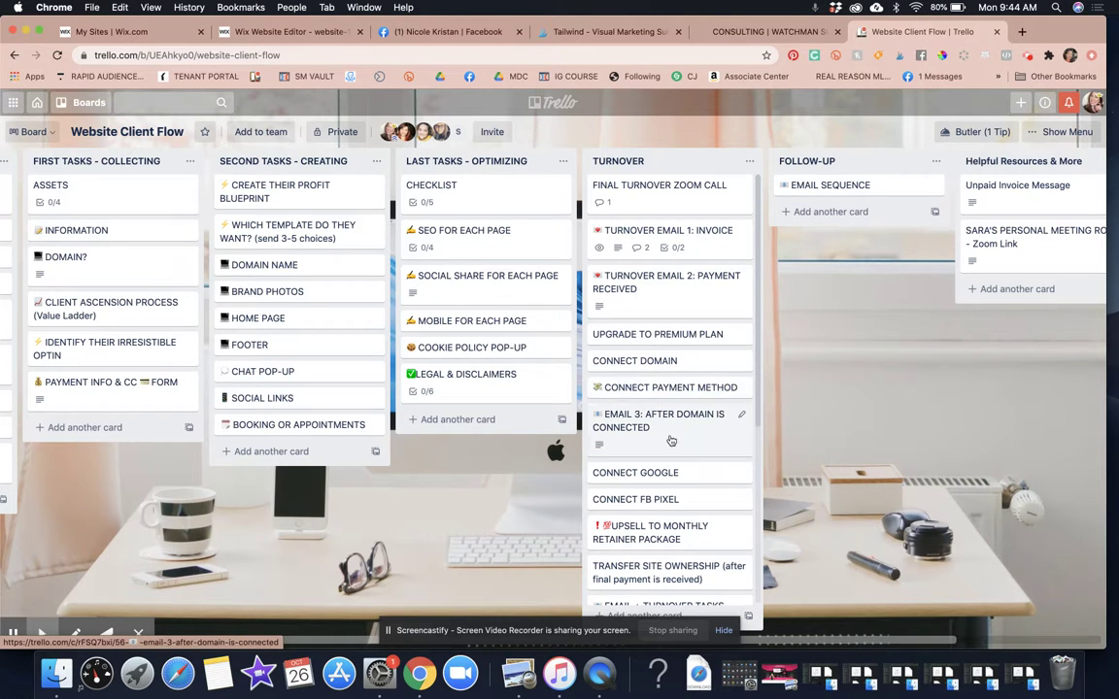
{"action": "scroll", "coordinate": [671, 404], "scroll_direction": "down", "scroll_amount": 3}
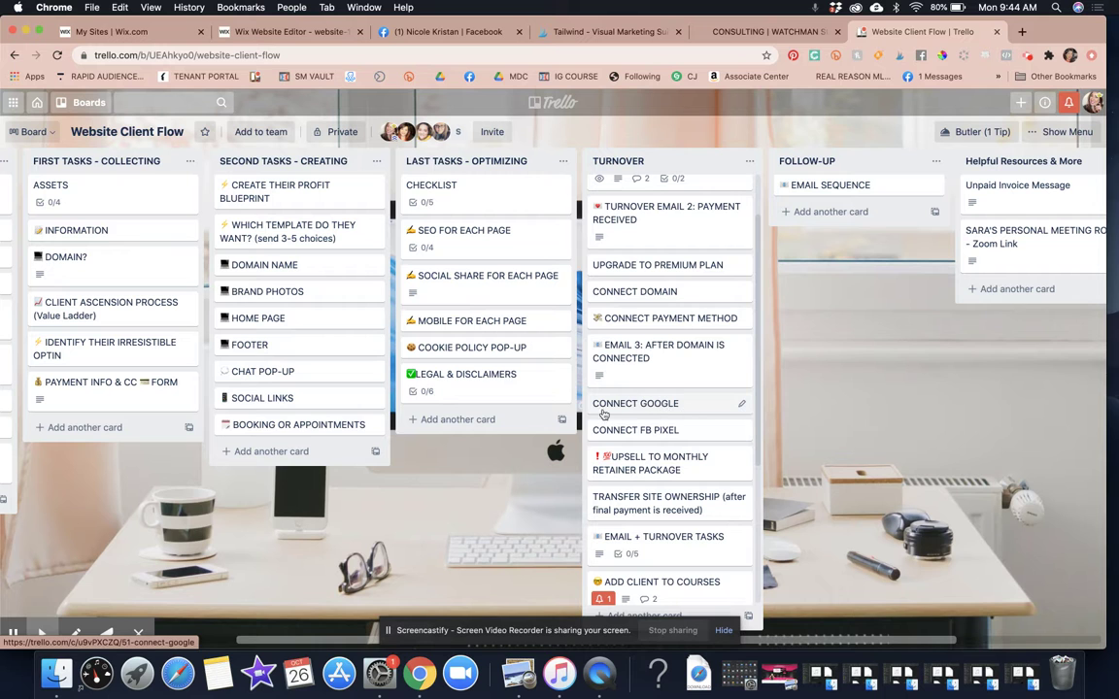
{"action": "scroll", "coordinate": [641, 433], "scroll_direction": "down", "scroll_amount": 6}
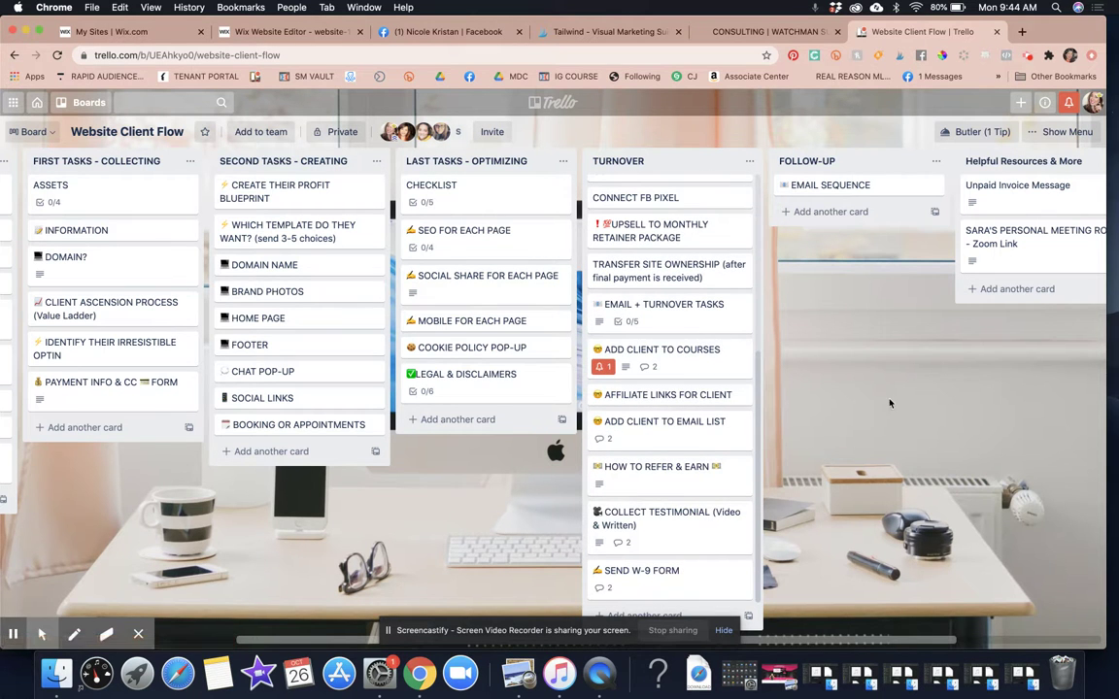
Add a 'SOCIAL SHARE & SEO FOR EACH PAGE' card to Turnover and drag it below EMAIL 3
{"action": "left_click", "coordinate": [678, 614]}
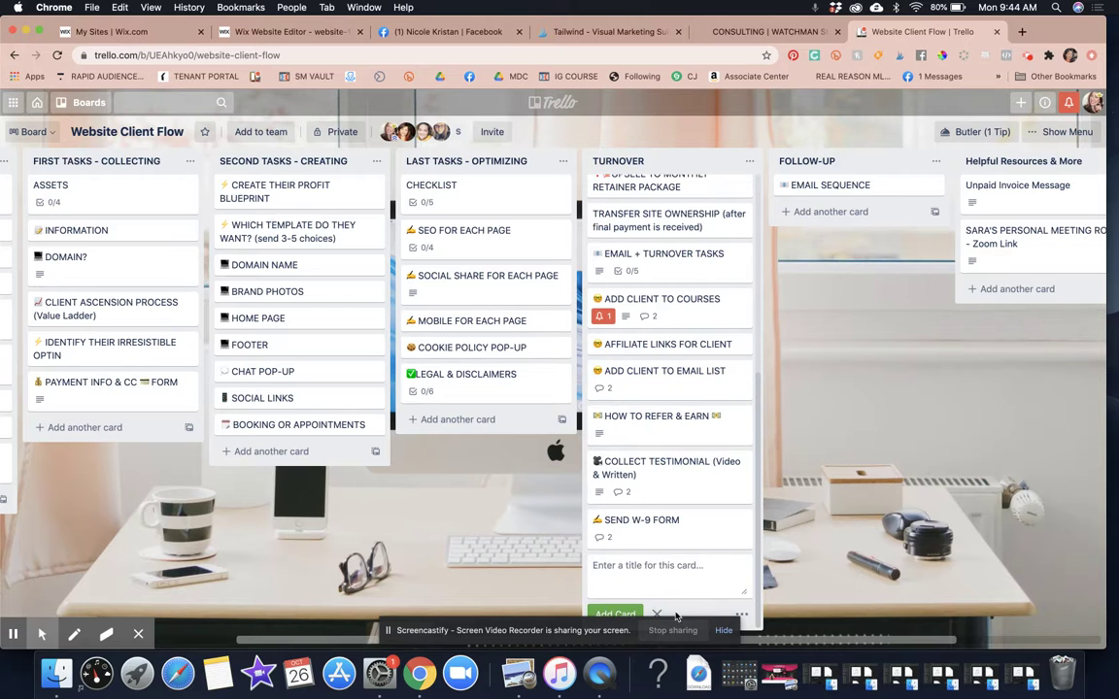
{"action": "type", "text": "SOCIAL SHARE & SEO"}
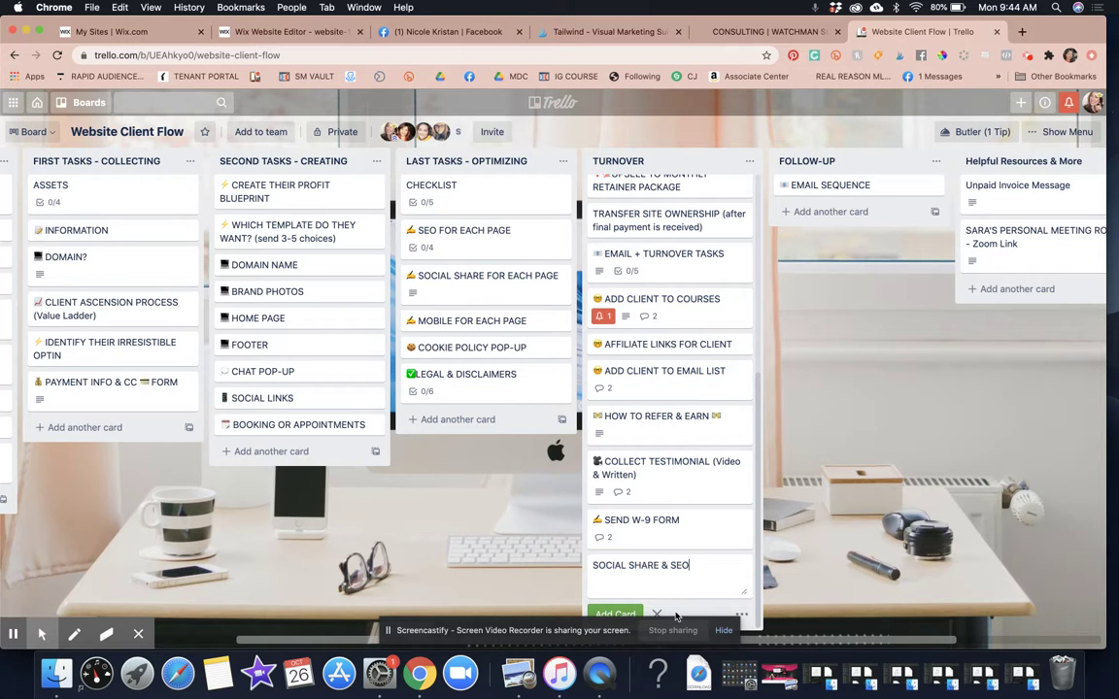
{"action": "type", "text": " FOR EACH PAGE"}
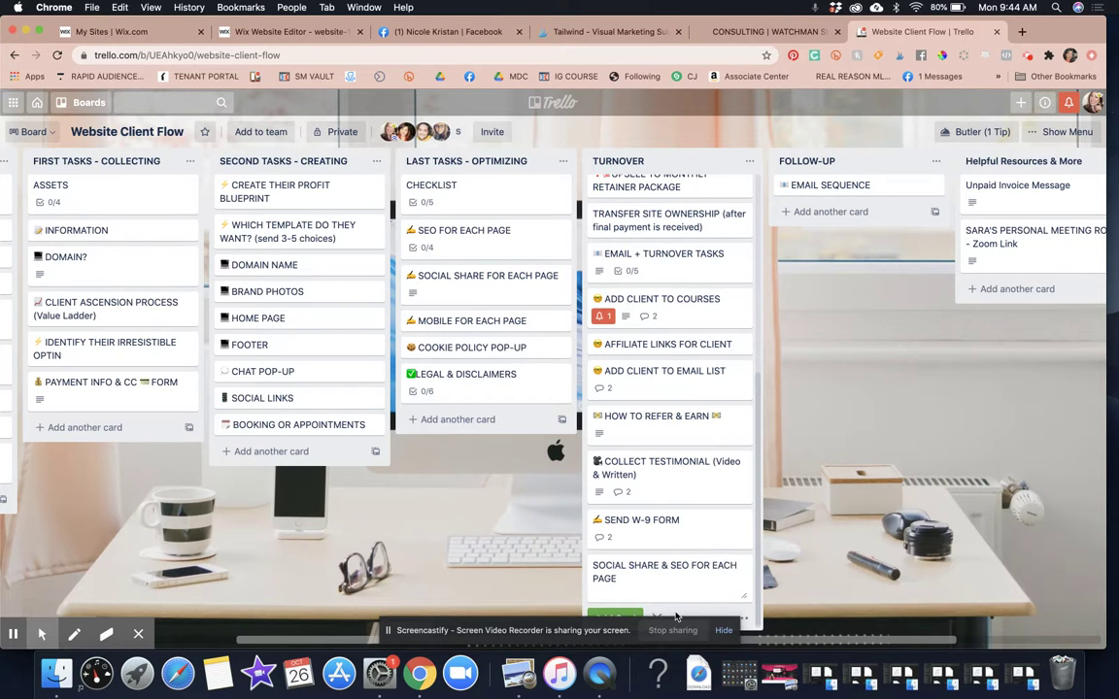
{"action": "key", "text": "Return"}
{"action": "left_click_drag", "start_coordinate": [649, 530], "coordinate": [647, 208]}
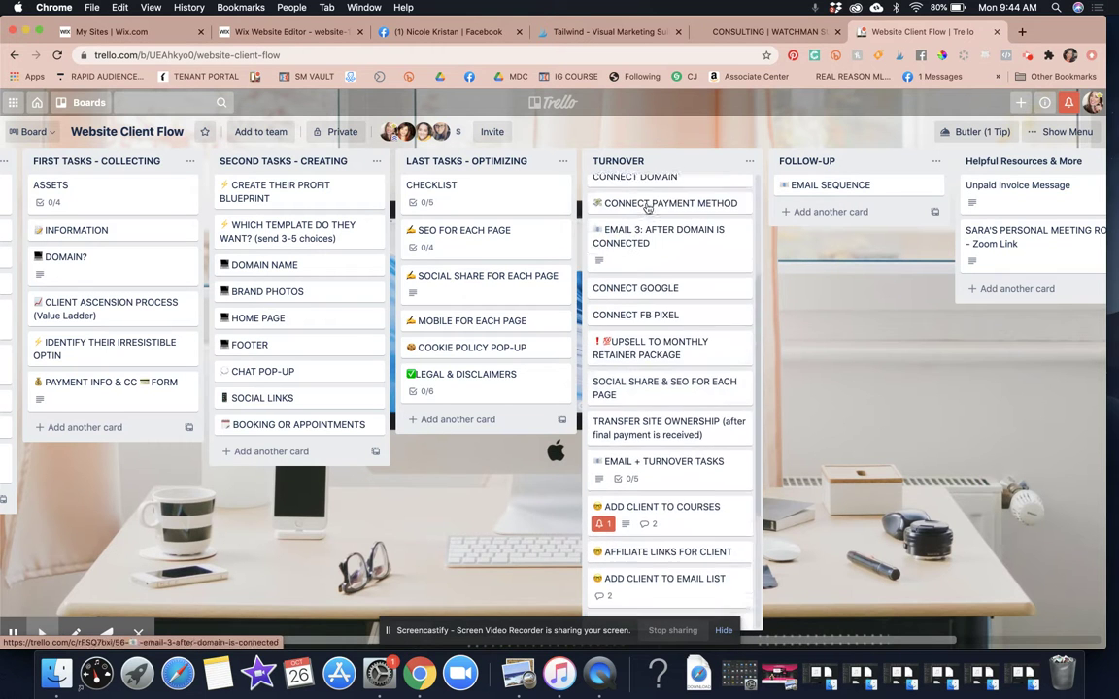
{"action": "scroll", "coordinate": [648, 208], "scroll_direction": "up", "scroll_amount": 1}
{"action": "left_click_drag", "start_coordinate": [653, 417], "coordinate": [653, 324]}
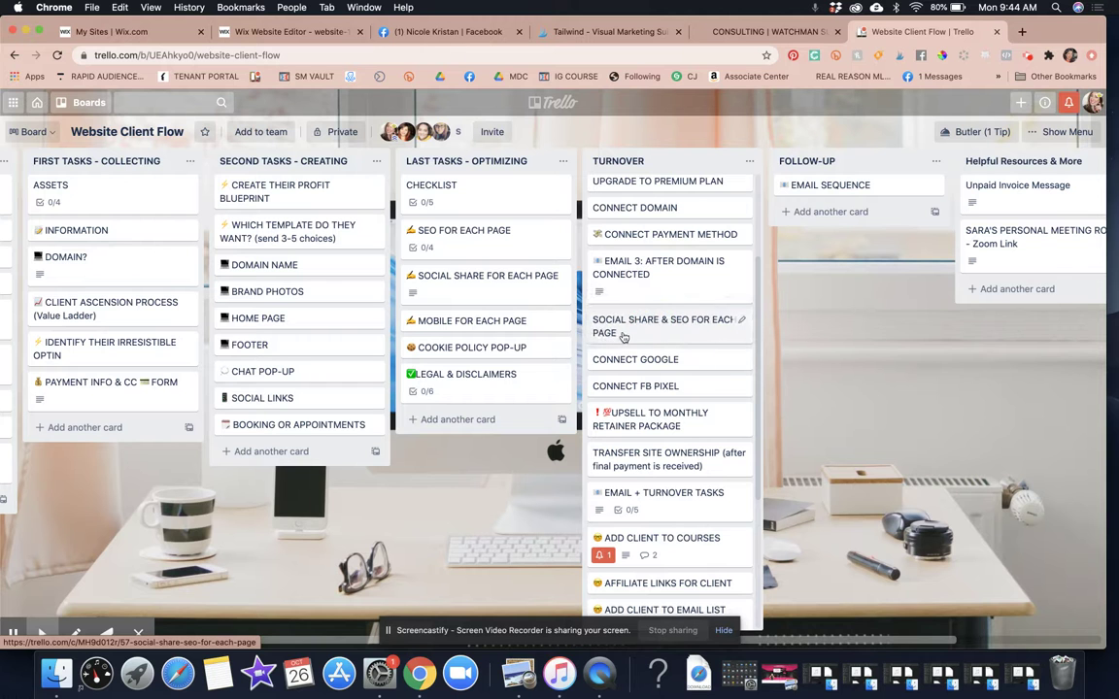
Return to the Watchman Consulting page in Chrome and scroll through its content
{"action": "left_click", "coordinate": [769, 37]}
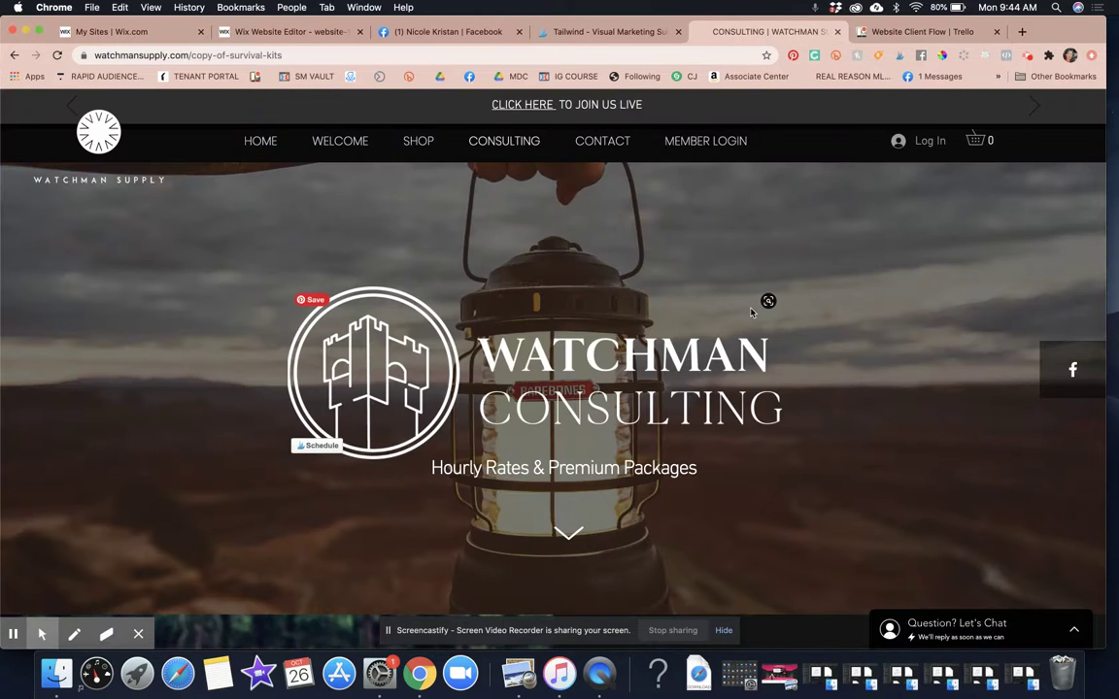
{"action": "scroll", "coordinate": [751, 311], "scroll_direction": "down", "scroll_amount": 10}
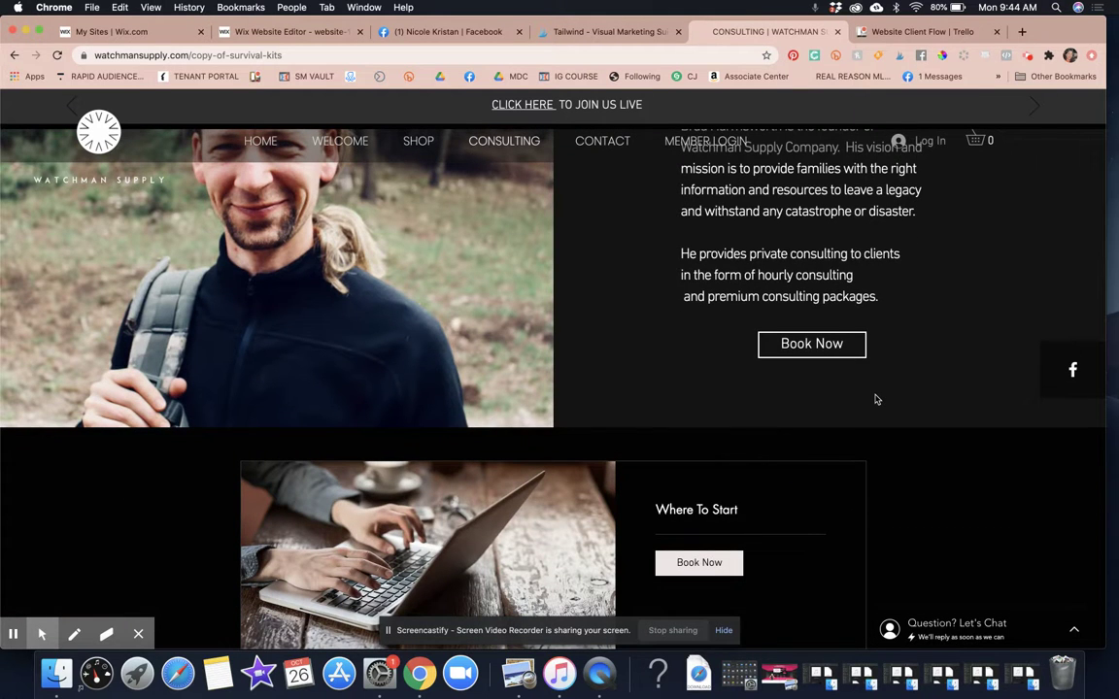
{"action": "scroll", "coordinate": [875, 400], "scroll_direction": "down", "scroll_amount": 15}
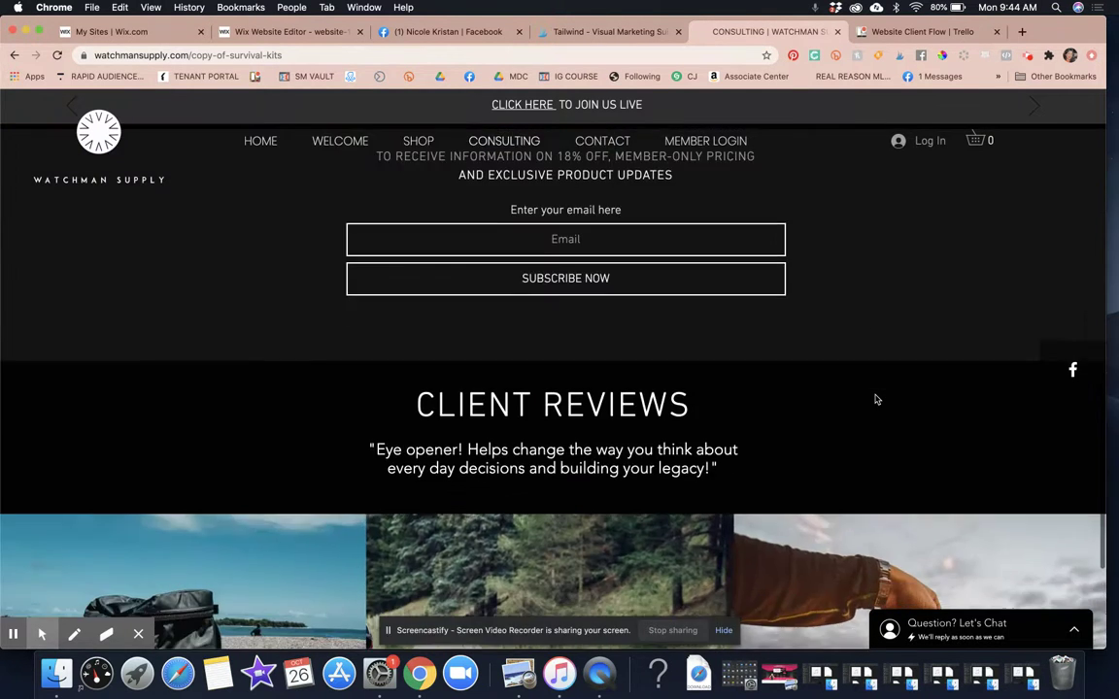
{"action": "scroll", "coordinate": [875, 400], "scroll_direction": "down", "scroll_amount": 5}
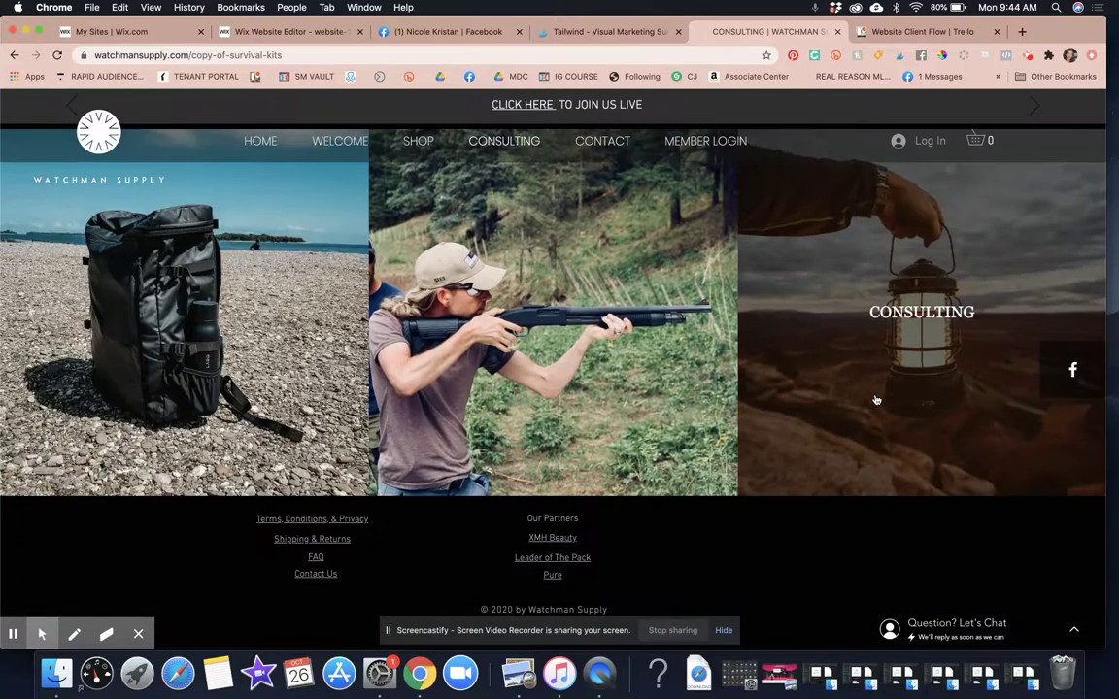
{"action": "scroll", "coordinate": [875, 400], "scroll_direction": "up", "scroll_amount": 20}
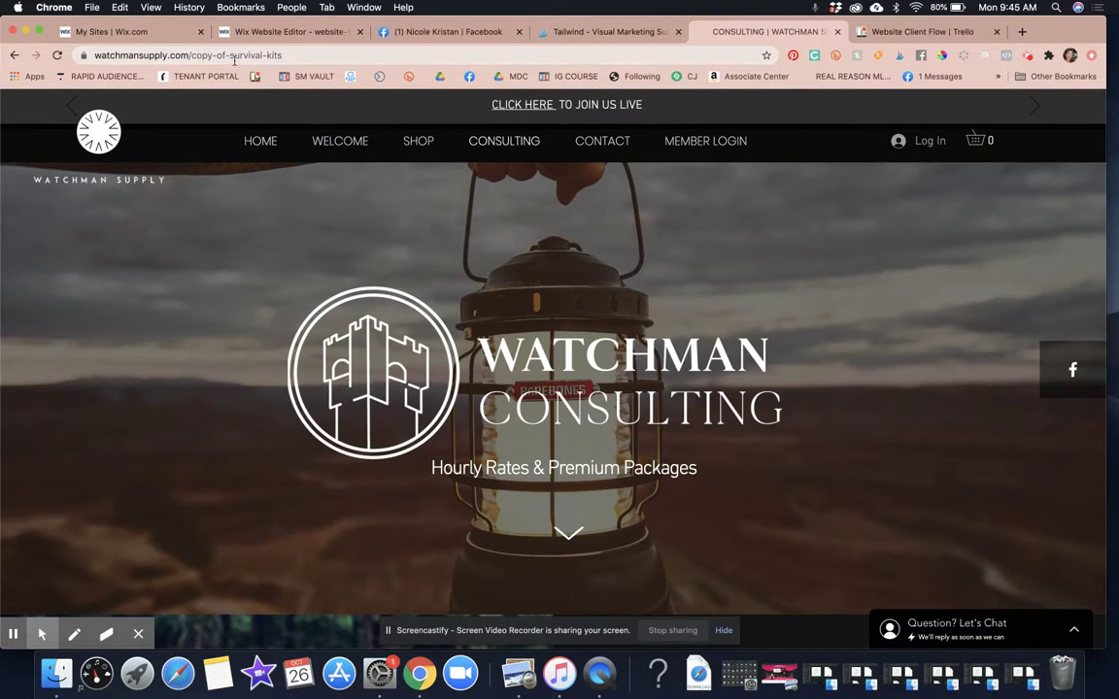
Highlight the copy-of-survival-kits path in the page's address bar
{"action": "left_click_drag", "start_coordinate": [191, 55], "coordinate": [292, 54]}
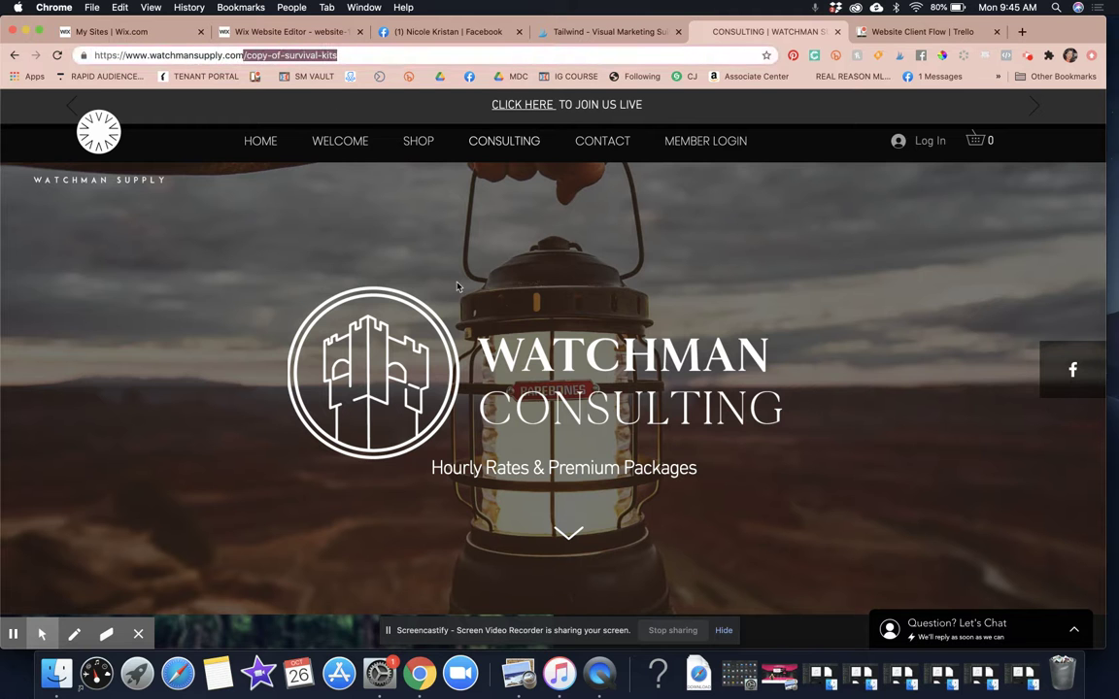
{"action": "scroll", "coordinate": [469, 316], "scroll_direction": "down", "scroll_amount": 2}
{"action": "scroll", "coordinate": [469, 316], "scroll_direction": "down", "scroll_amount": 3}
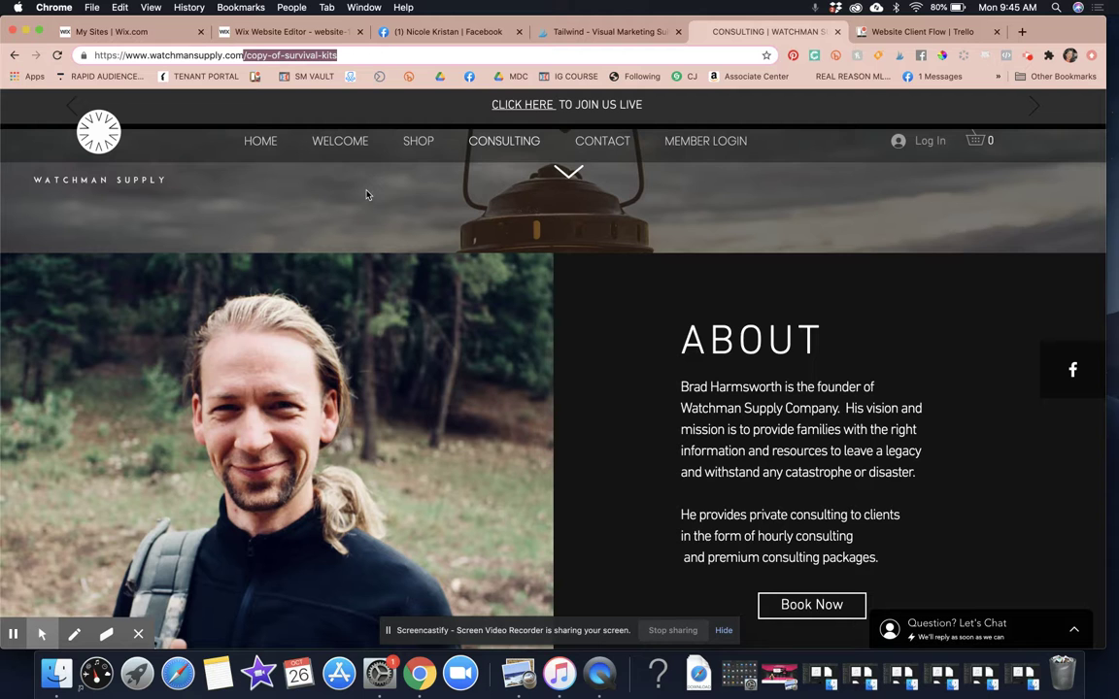
{"action": "left_click", "coordinate": [162, 55]}
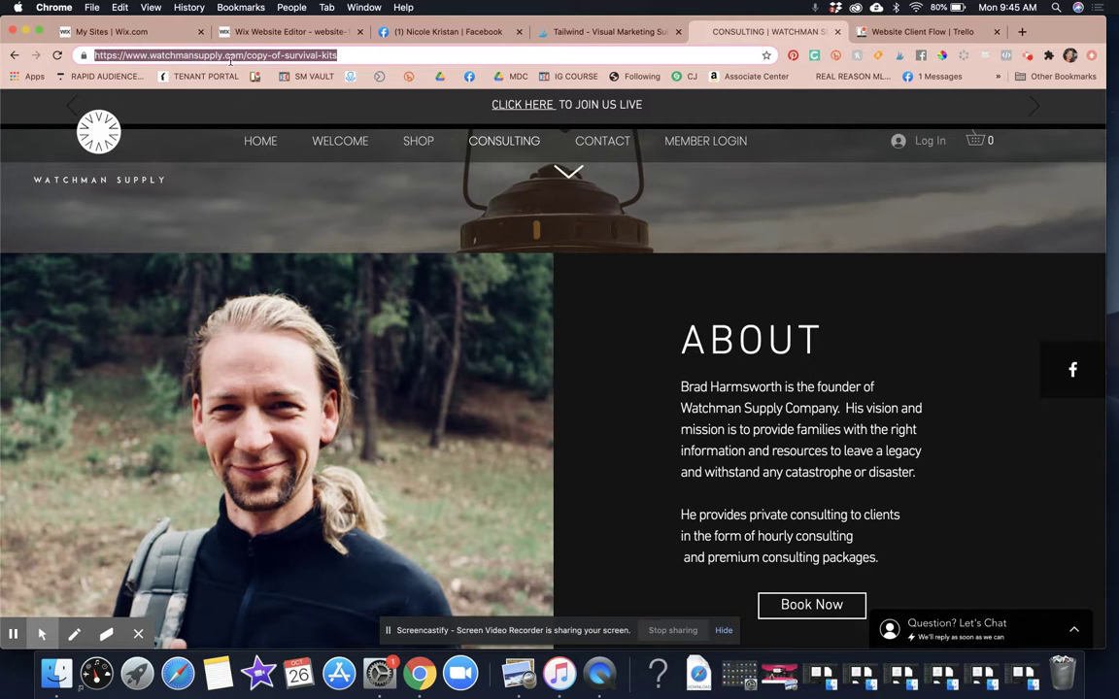
{"action": "scroll", "coordinate": [561, 306], "scroll_direction": "down", "scroll_amount": 3}
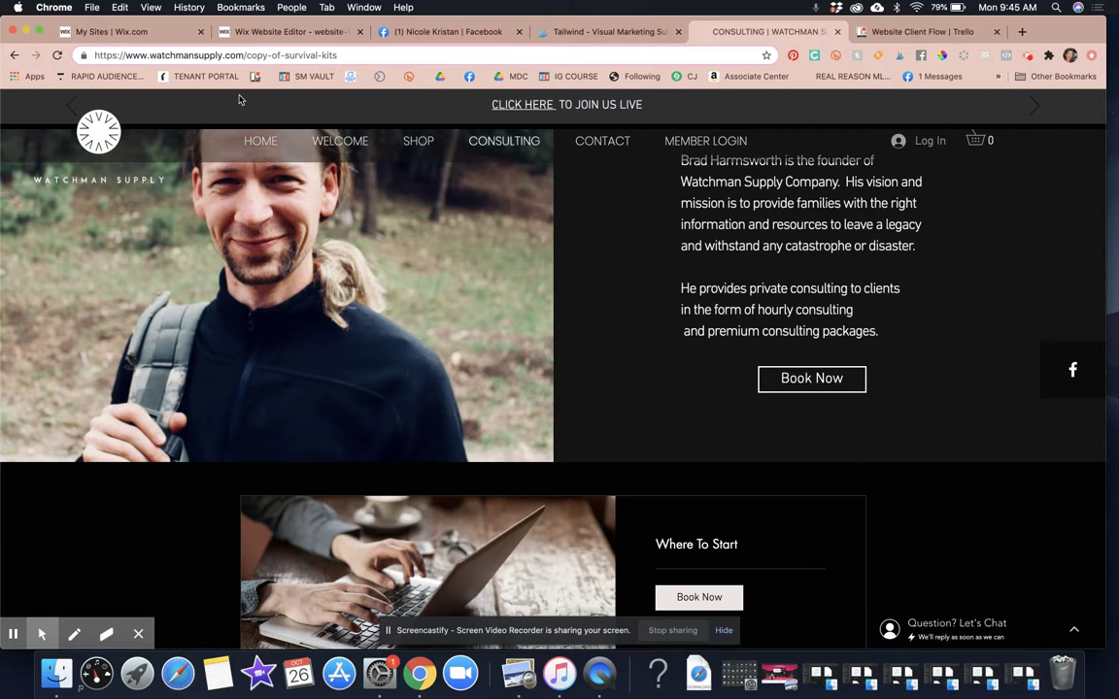
{"action": "mouse_move", "coordinate": [243, 55]}
{"action": "left_mouse_down"}
{"action": "mouse_move", "coordinate": [368, 62]}
{"action": "mouse_move", "coordinate": [249, 57]}
{"action": "left_mouse_up"}
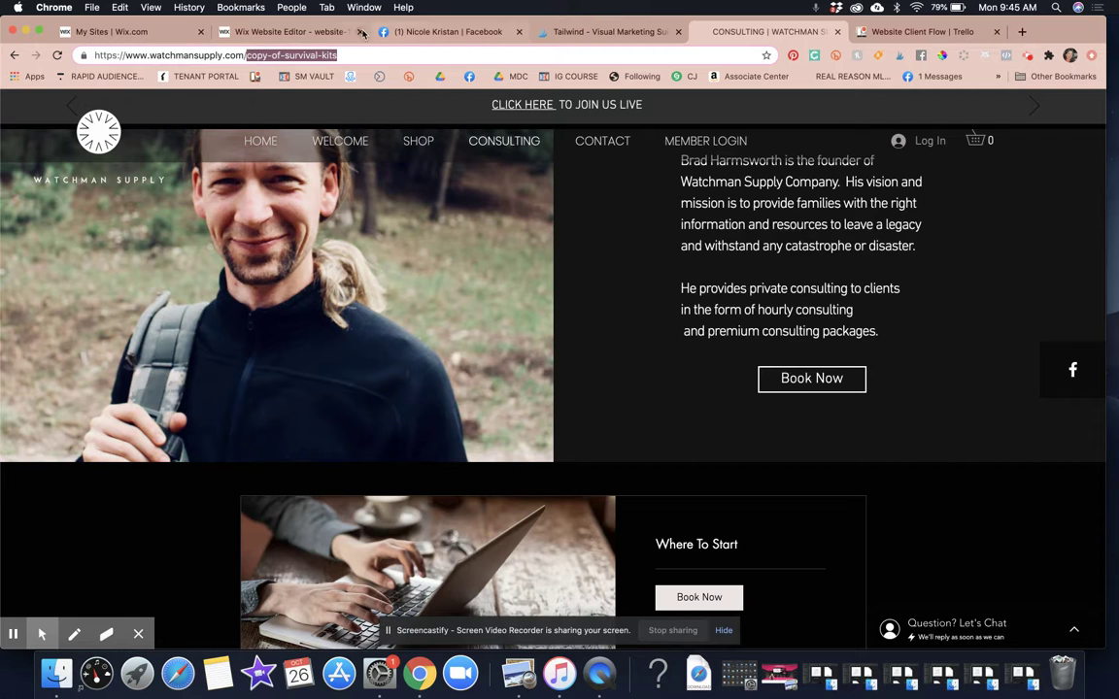
Switch to Wix Editor and open Settings for the HOME page from the Site Menu
{"action": "left_click", "coordinate": [299, 33]}
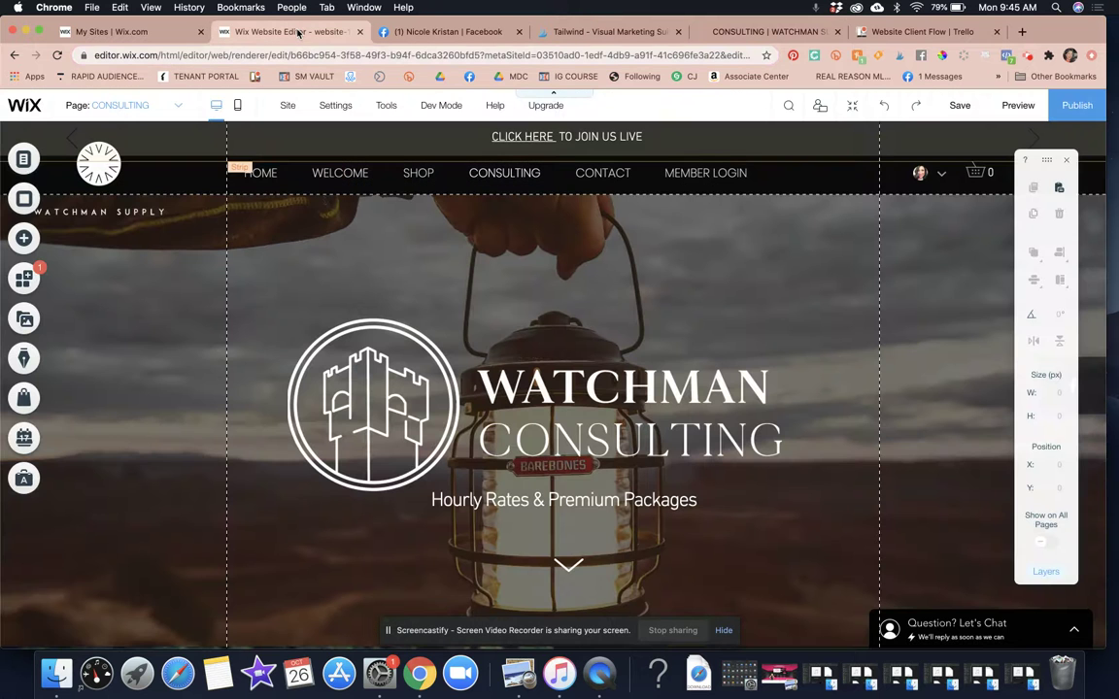
{"action": "left_click", "coordinate": [24, 159]}
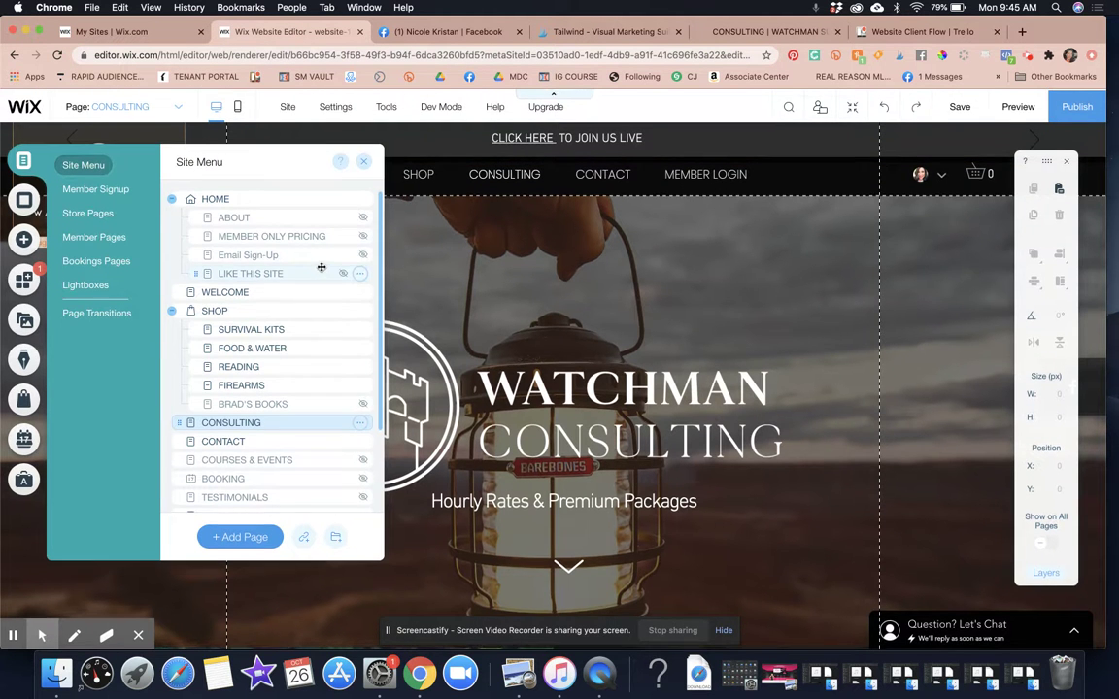
{"action": "left_click", "coordinate": [359, 198]}
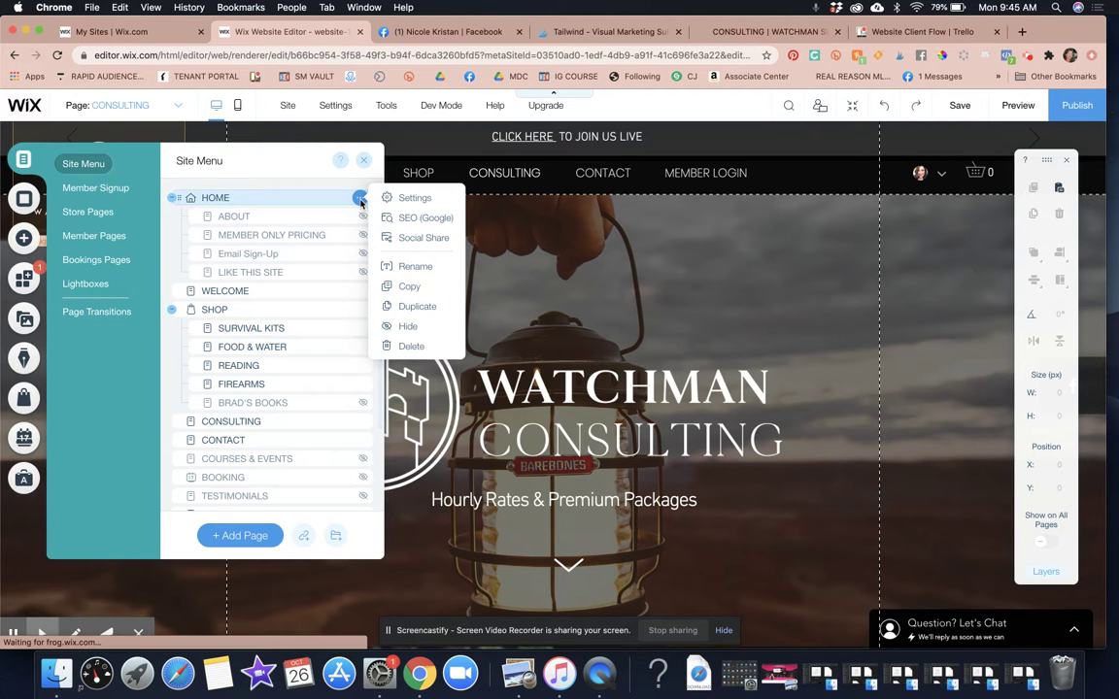
{"action": "left_click", "coordinate": [414, 204]}
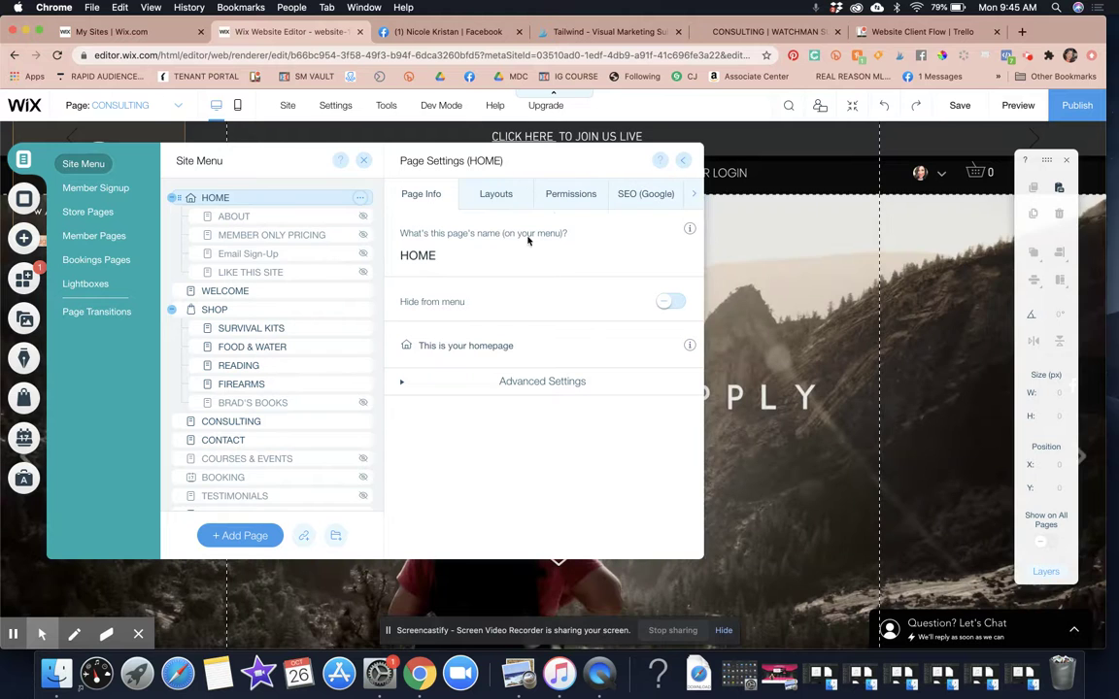
Review the HOME page's SEO (Google) settings, then its Social Share preview and fields
{"action": "left_click", "coordinate": [631, 196]}
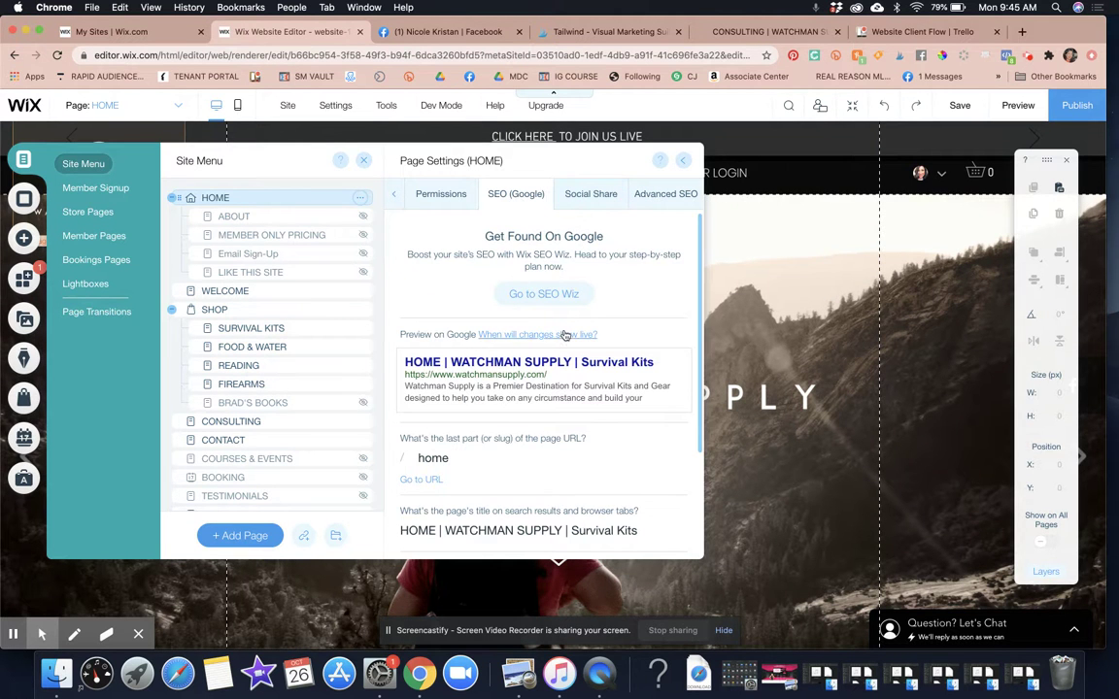
{"action": "scroll", "coordinate": [565, 334], "scroll_direction": "down", "scroll_amount": 3}
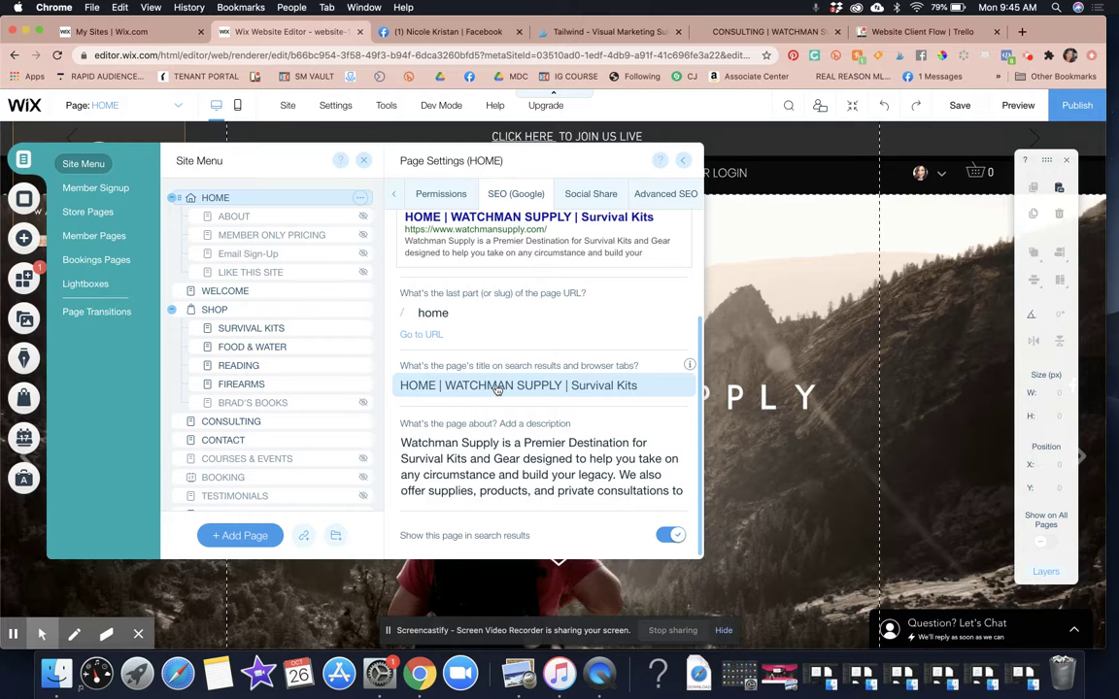
{"action": "left_click", "coordinate": [580, 198]}
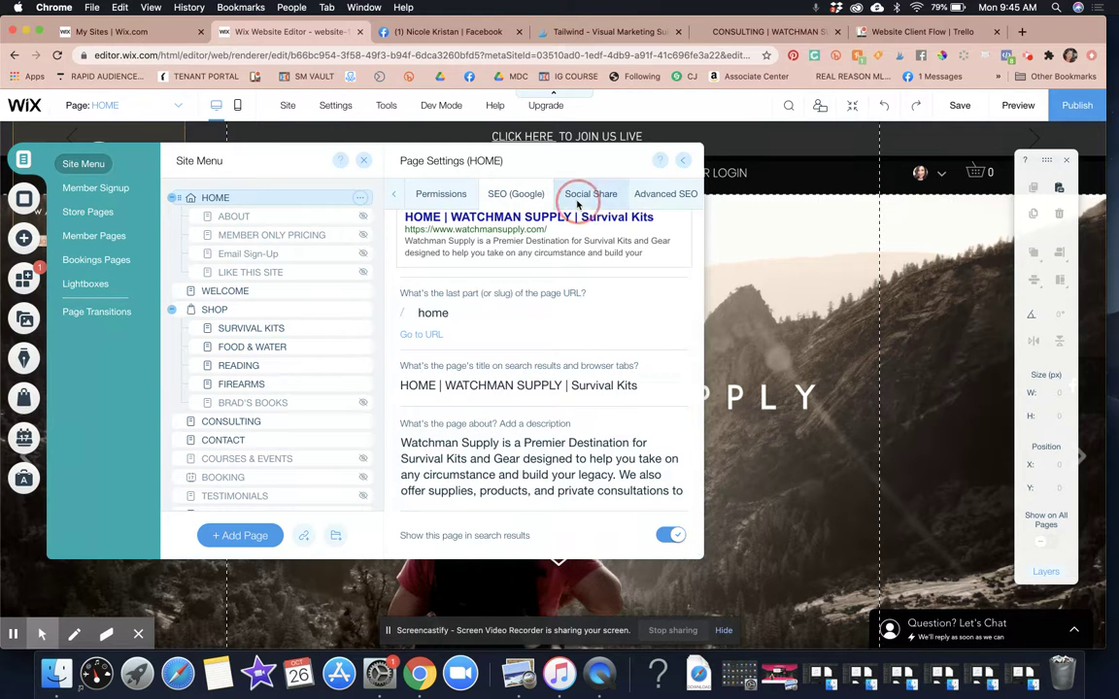
{"action": "scroll", "coordinate": [554, 300], "scroll_direction": "down", "scroll_amount": 3}
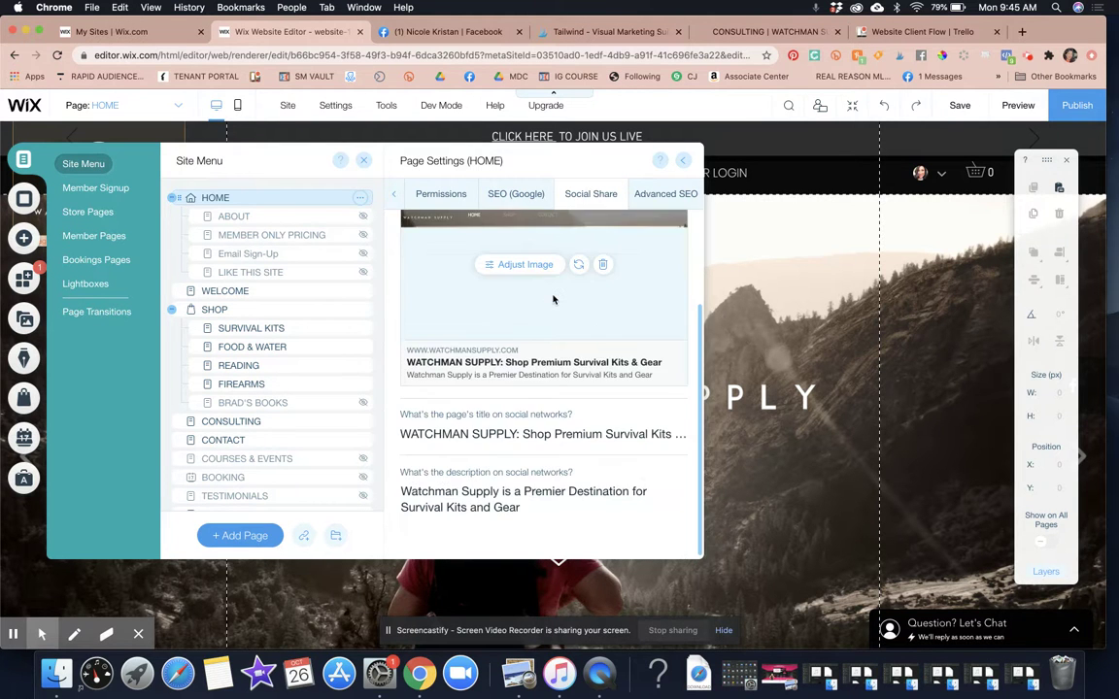
{"action": "scroll", "coordinate": [554, 299], "scroll_direction": "up", "scroll_amount": 3}
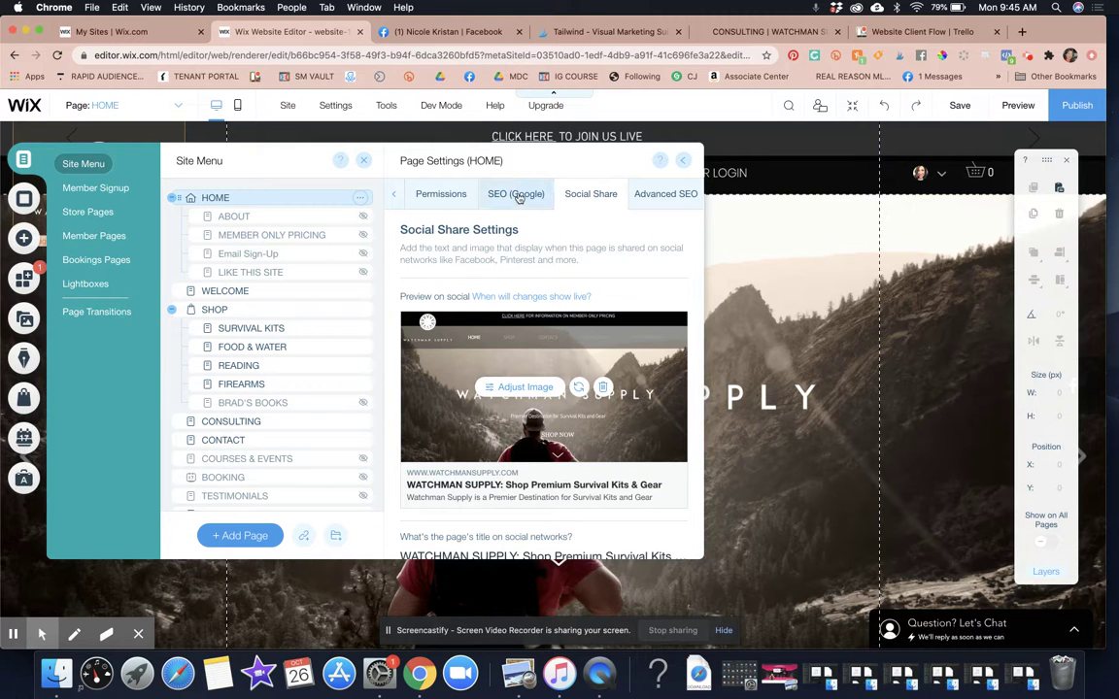
{"action": "scroll", "coordinate": [589, 317], "scroll_direction": "down", "scroll_amount": 1}
{"action": "scroll", "coordinate": [590, 317], "scroll_direction": "down", "scroll_amount": 1}
{"action": "scroll", "coordinate": [590, 317], "scroll_direction": "up", "scroll_amount": 3}
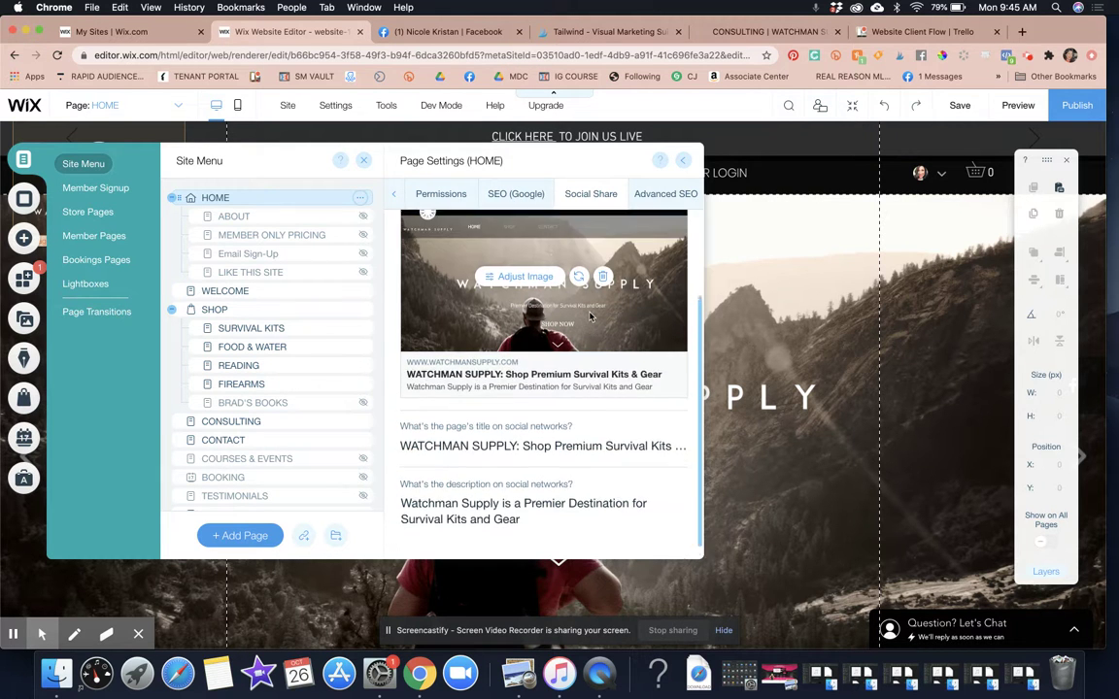
{"action": "scroll", "coordinate": [340, 302], "scroll_direction": "down", "scroll_amount": 2}
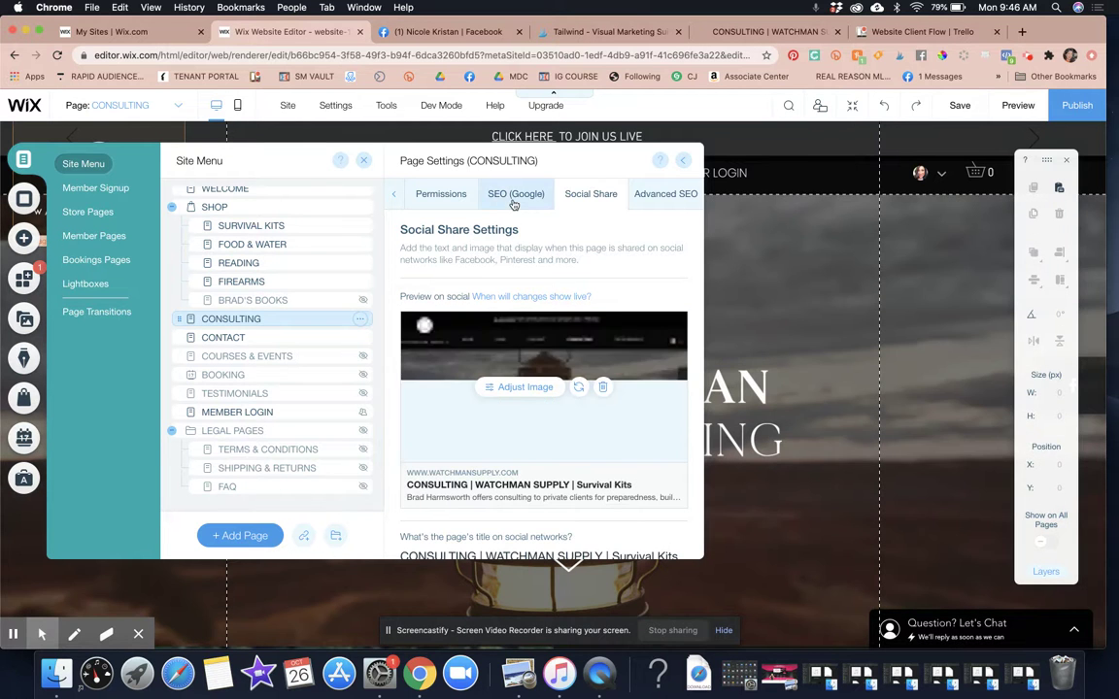
Change the CONSULTING page's URL slug from copy-of-survival-kits to 'consulting'
{"action": "left_click", "coordinate": [514, 196]}
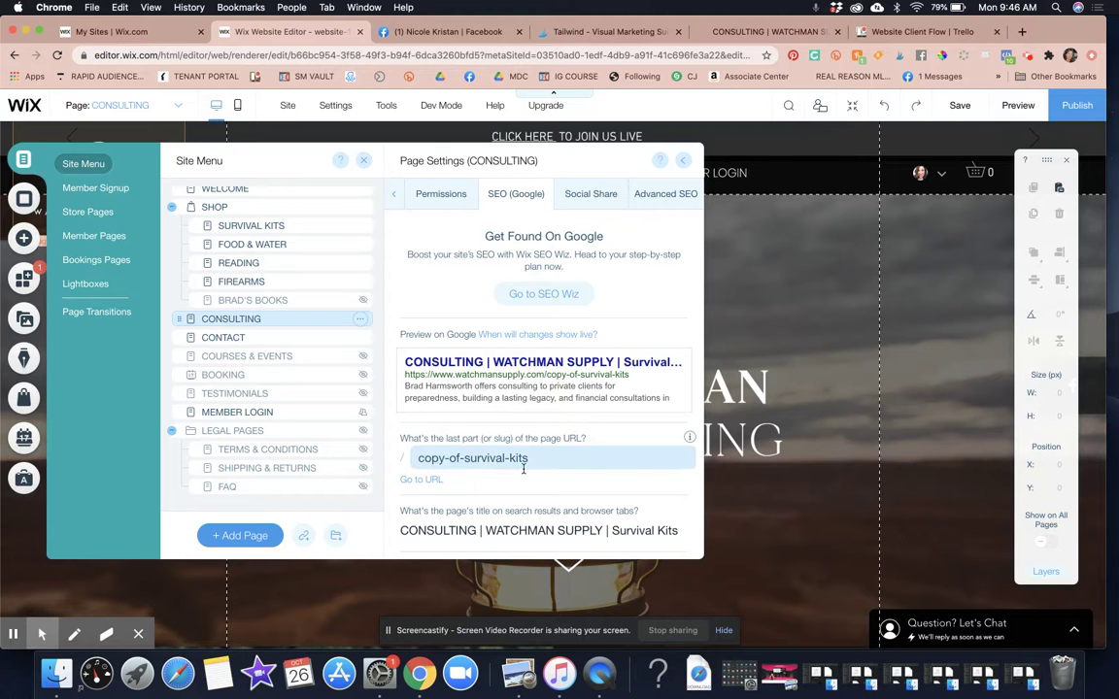
{"action": "left_click", "coordinate": [443, 462]}
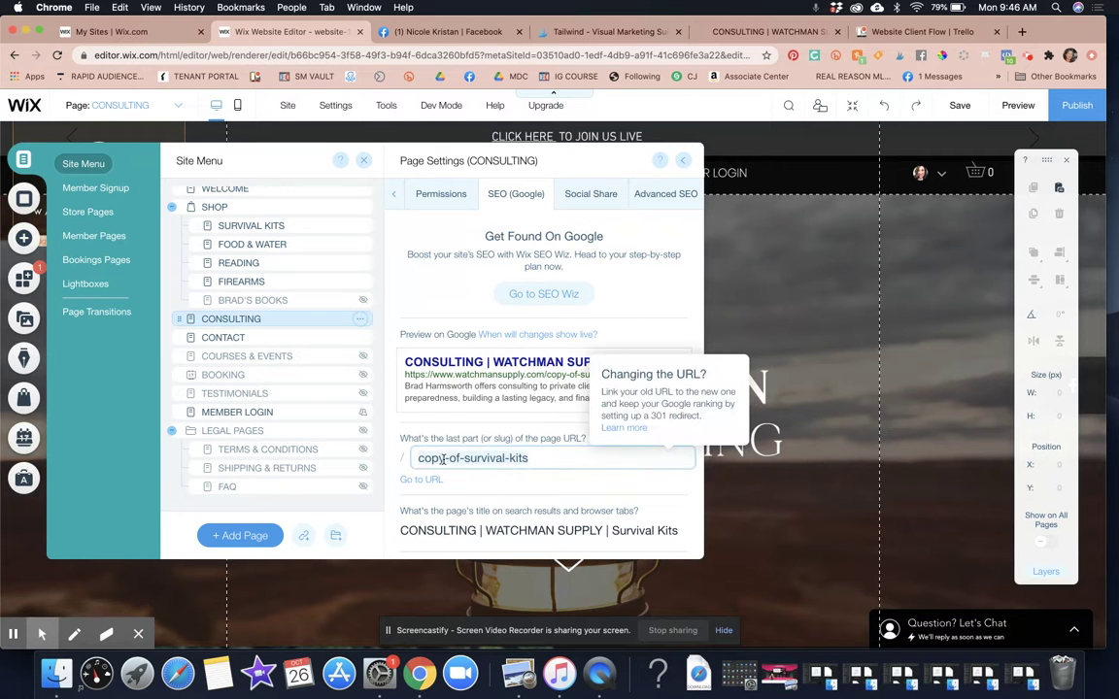
{"action": "key", "text": "ctrl+a"}
{"action": "type", "text": "consulting"}
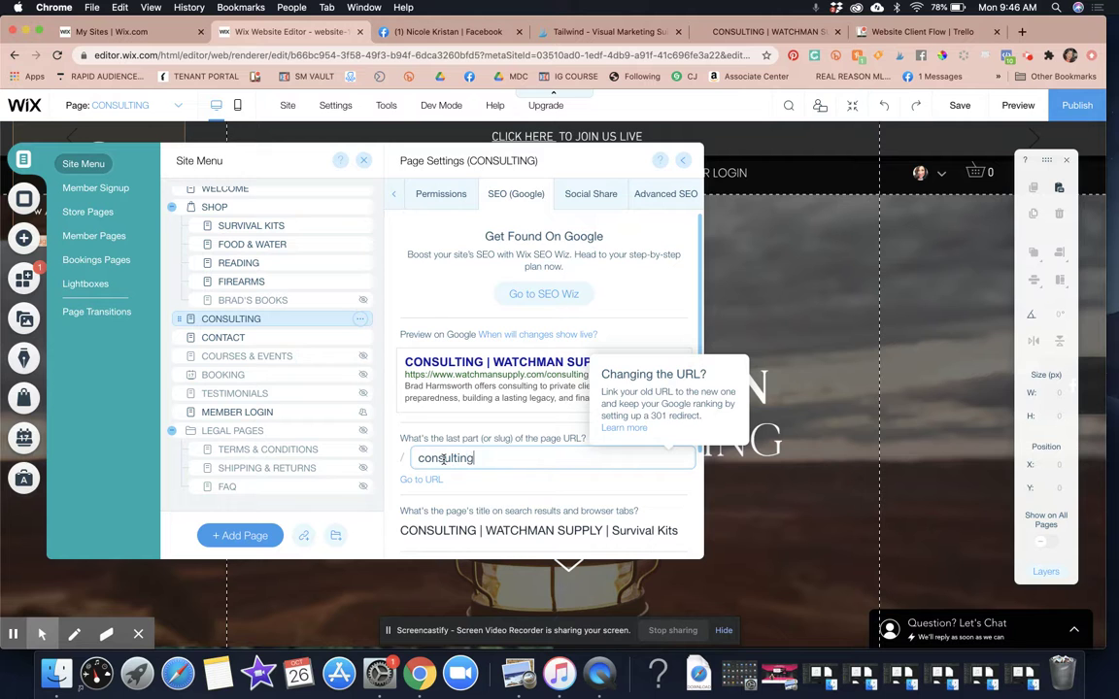
{"action": "key", "text": "Return"}
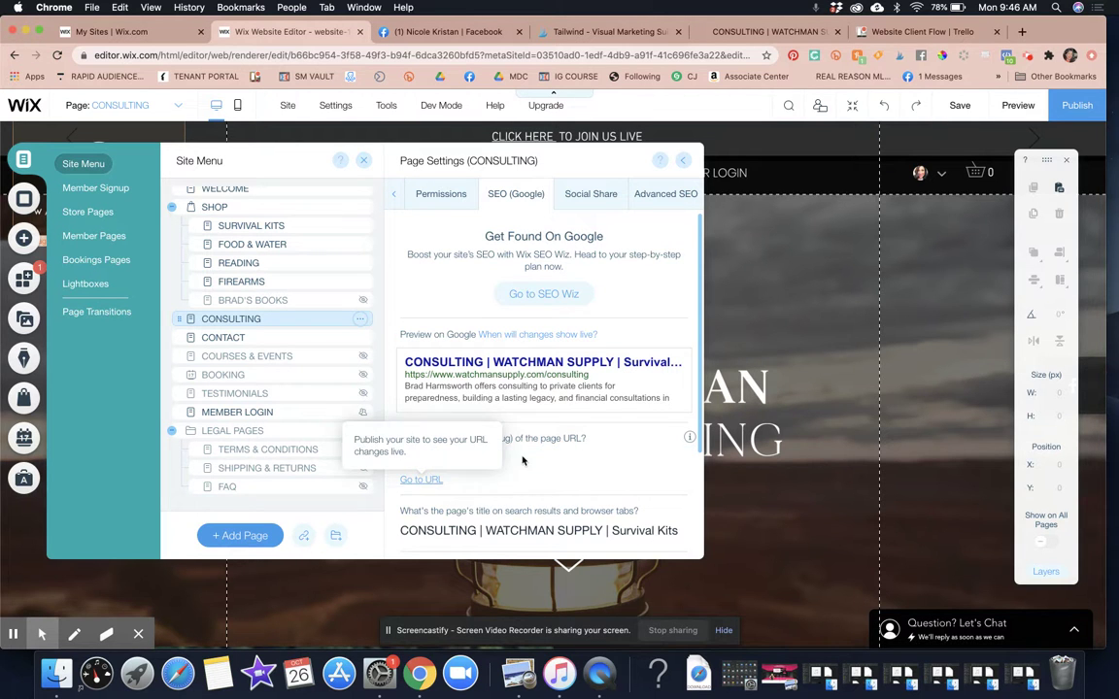
{"action": "scroll", "coordinate": [550, 461], "scroll_direction": "down", "scroll_amount": 4}
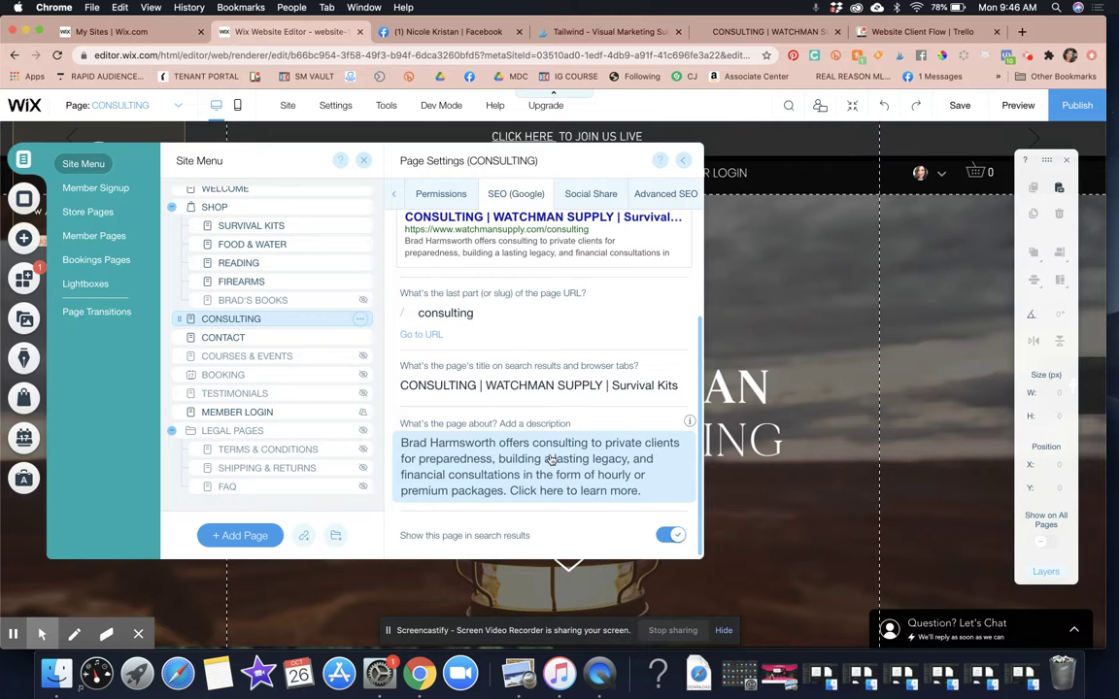
{"action": "scroll", "coordinate": [486, 303], "scroll_direction": "up", "scroll_amount": 4}
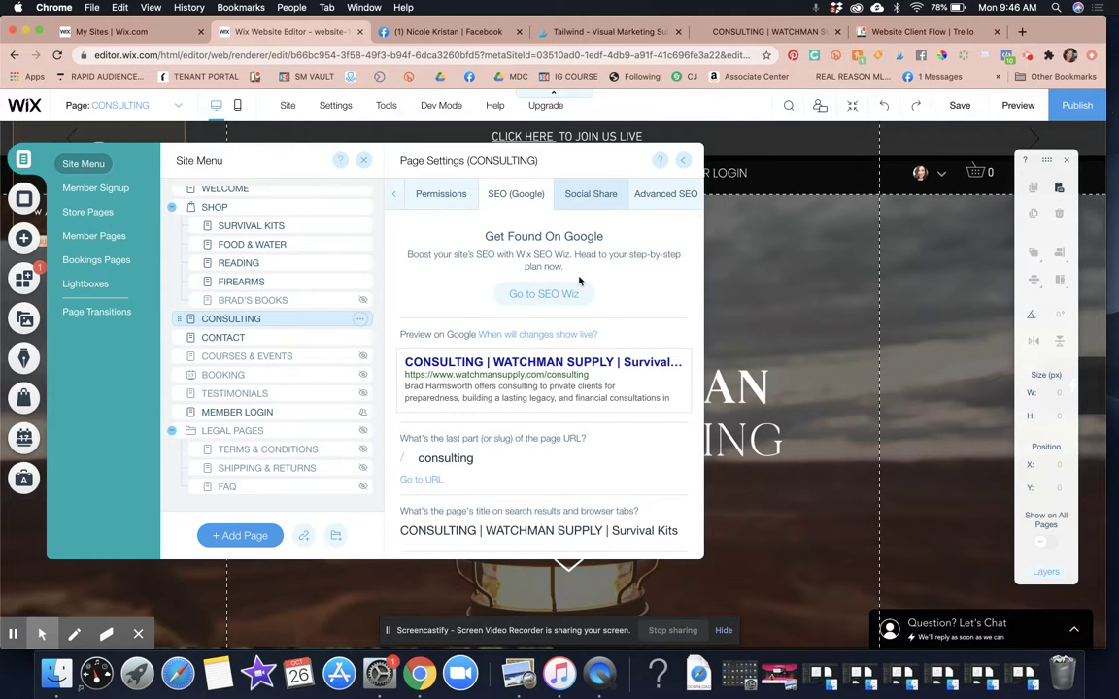
{"action": "left_click", "coordinate": [593, 195]}
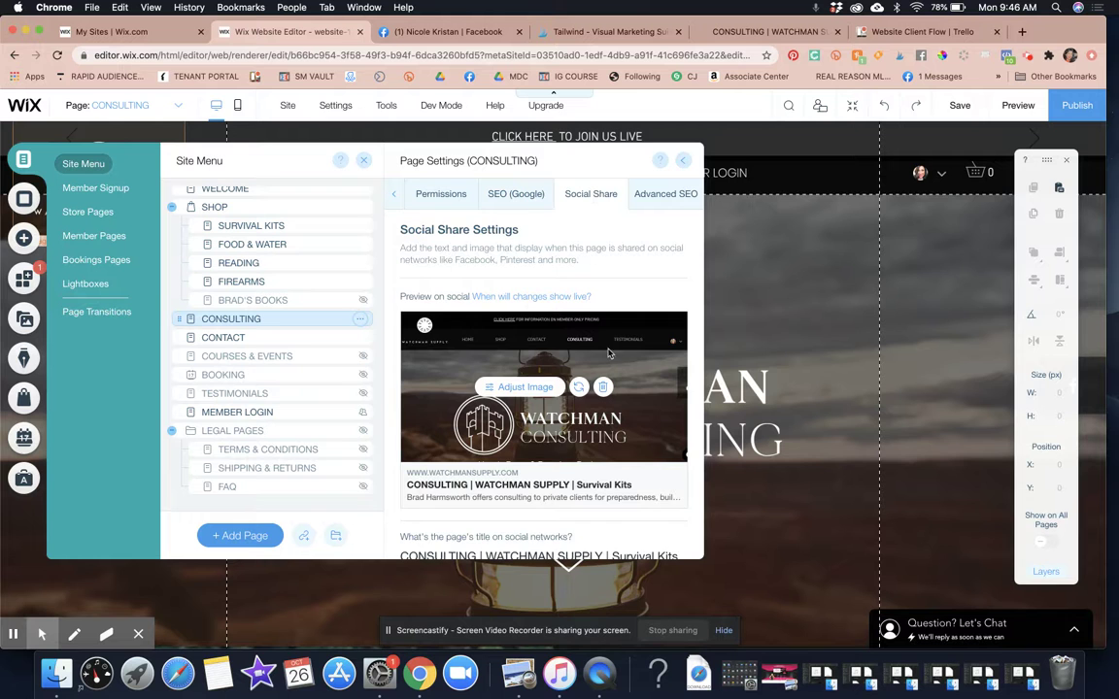
Replace the CONSULTING page's social share title with 'Private Consulting Packages'
{"action": "scroll", "coordinate": [583, 379], "scroll_direction": "down", "scroll_amount": 3}
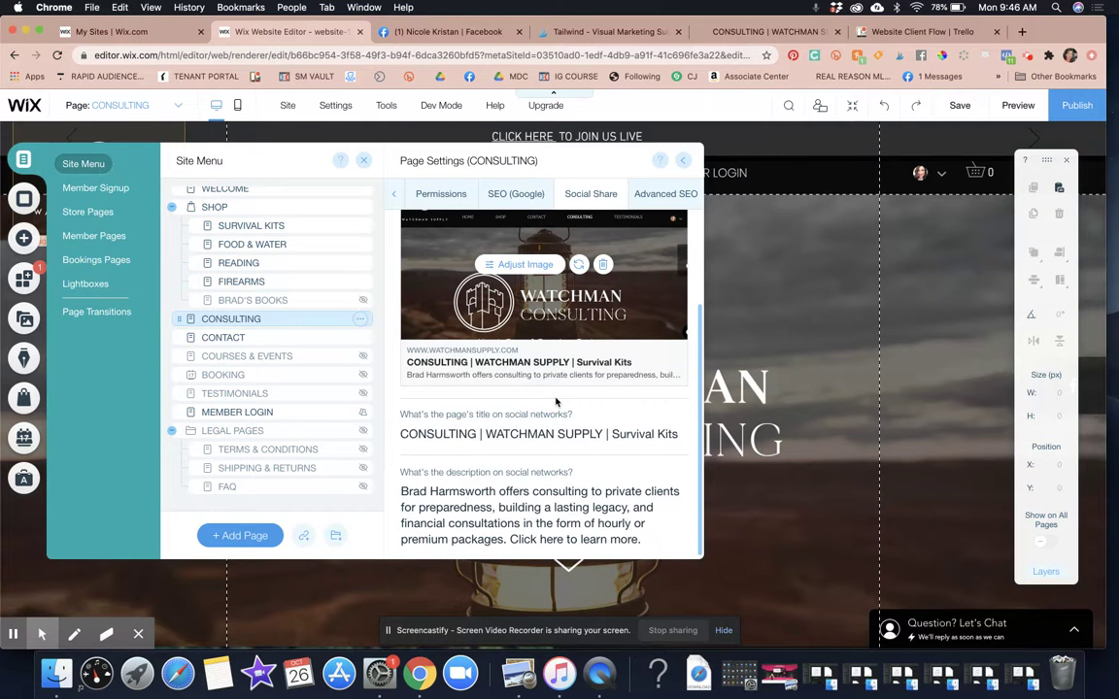
{"action": "left_click", "coordinate": [507, 433]}
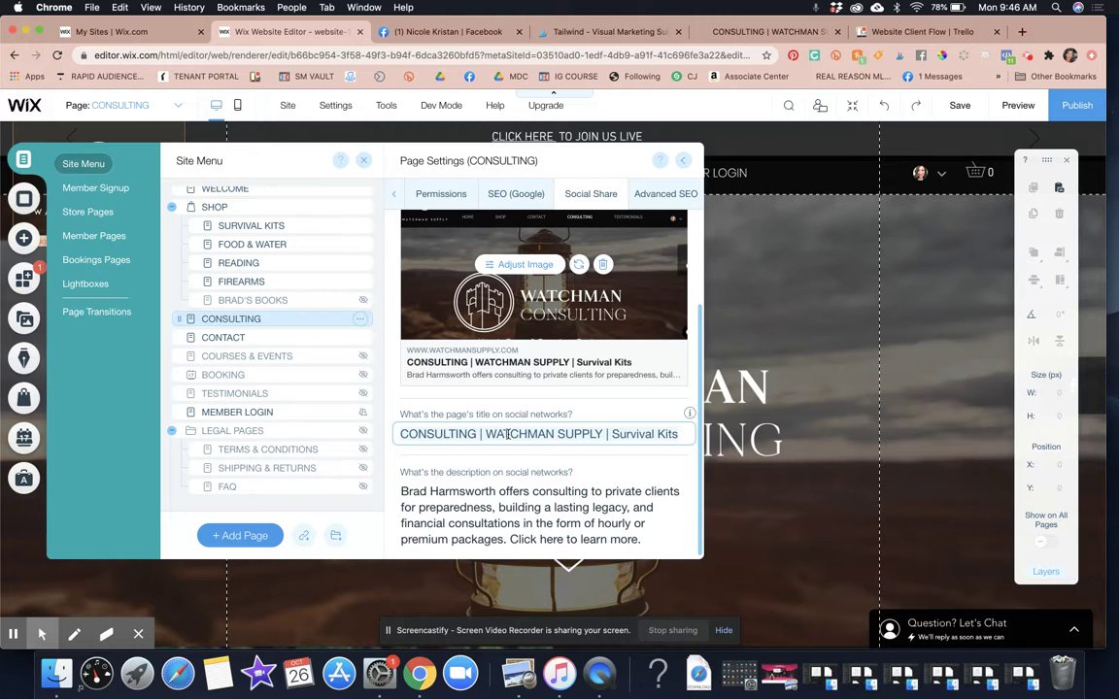
{"action": "key", "text": "ctrl+a"}
{"action": "key", "text": "BackSpace"}
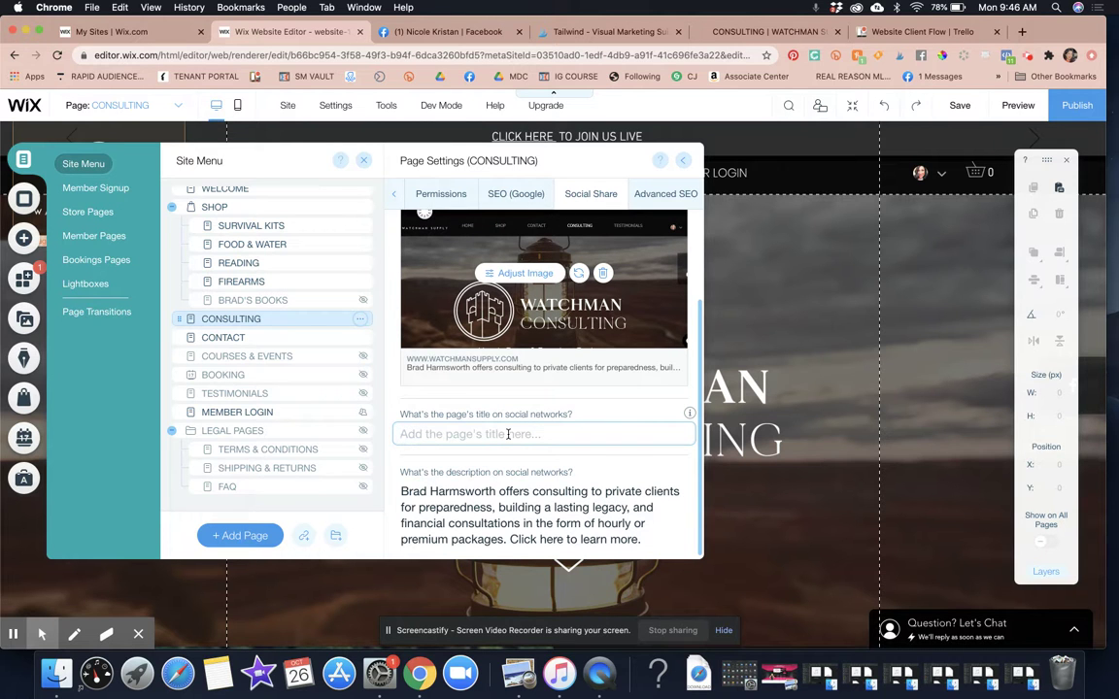
{"action": "type", "text": "Private Consulting "}
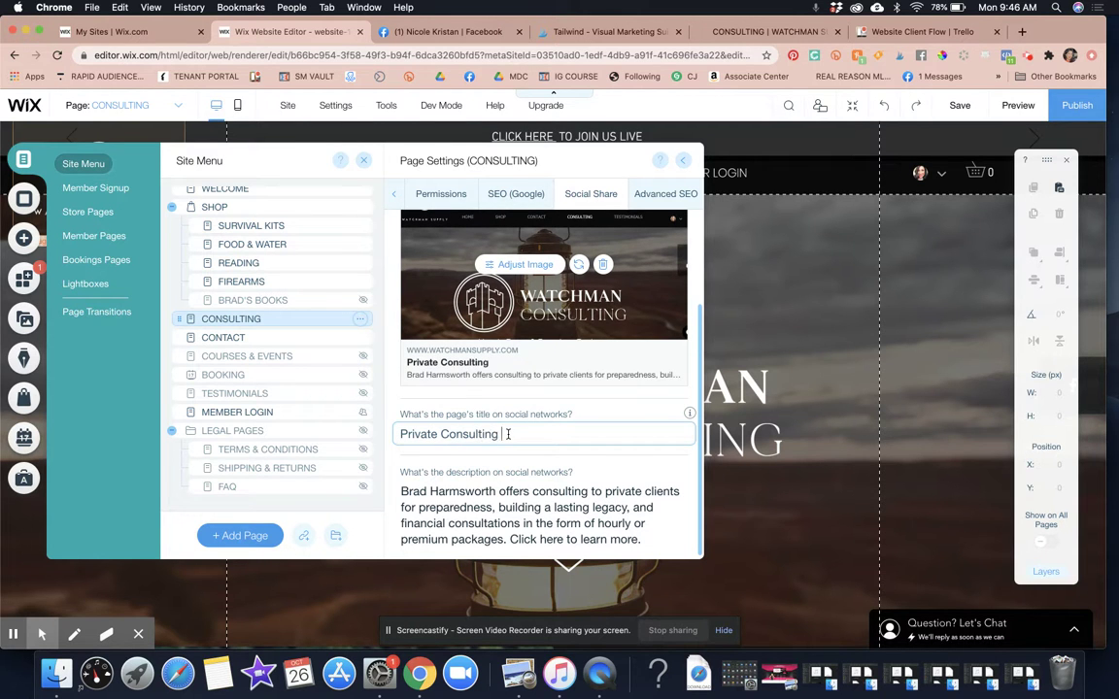
{"action": "type", "text": "Pckckages by"}
{"action": "key", "text": "BackSpace"}
{"action": "key", "text": "BackSpace"}
{"action": "key", "text": "BackSpace"}
{"action": "type", "text": "by Wi"}
{"action": "key", "text": "BackSpace"}
{"action": "key", "text": "BackSpace"}
{"action": "key", "text": "BackSpace"}
{"action": "key", "text": "BackSpace"}
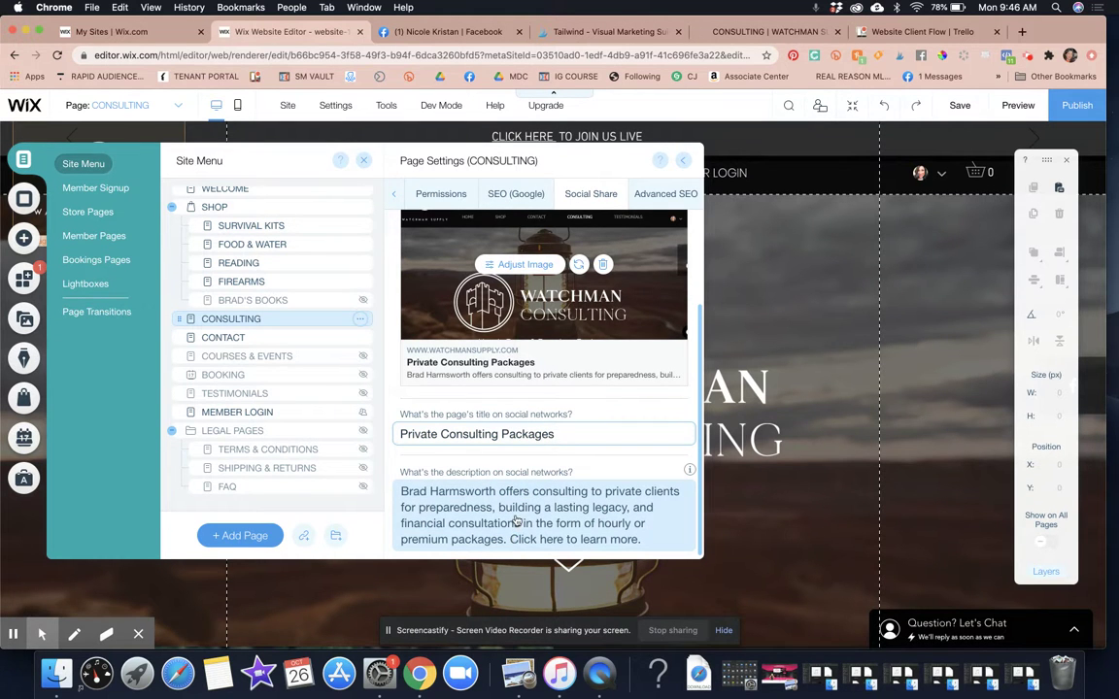
Delete the social description's opening words so it begins with a capitalized 'For'
{"action": "left_click", "coordinate": [558, 492]}
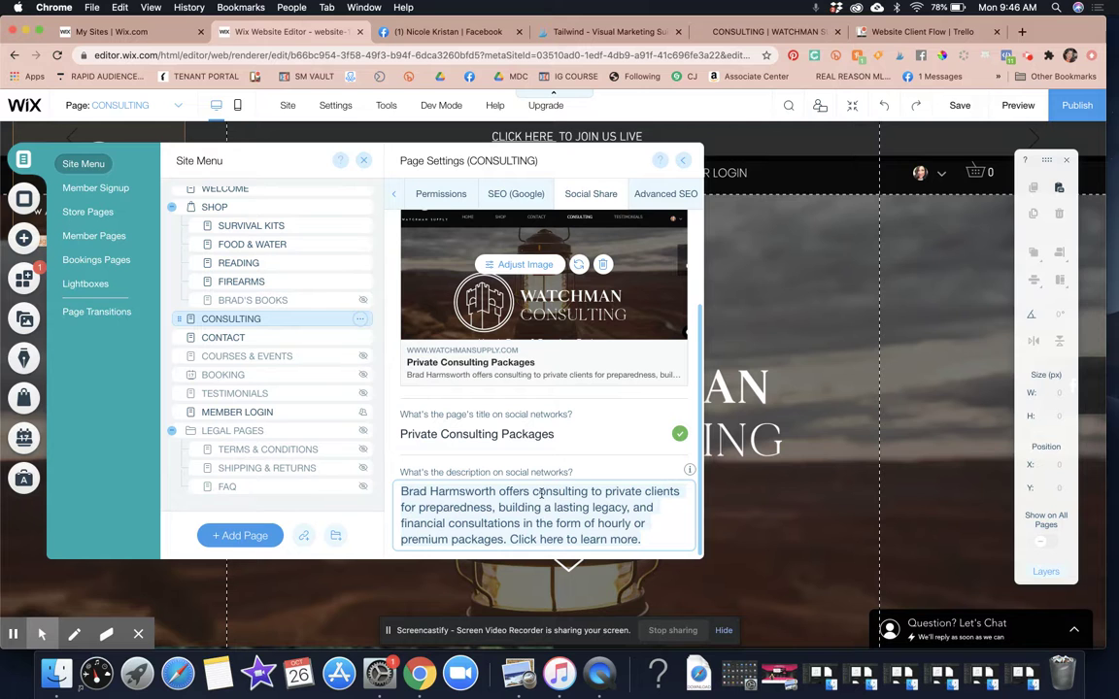
{"action": "left_click_drag", "start_coordinate": [535, 491], "coordinate": [370, 476]}
{"action": "key", "text": "BackSpace"}
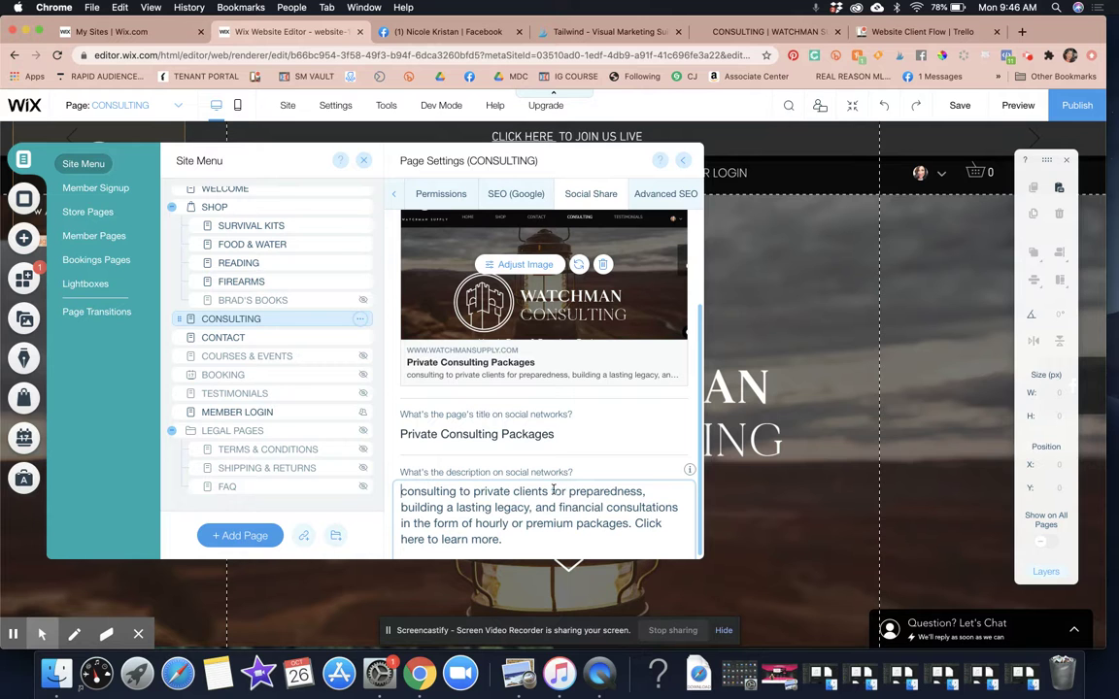
{"action": "left_click_drag", "start_coordinate": [554, 491], "coordinate": [397, 490]}
{"action": "key", "text": "BackSpace"}
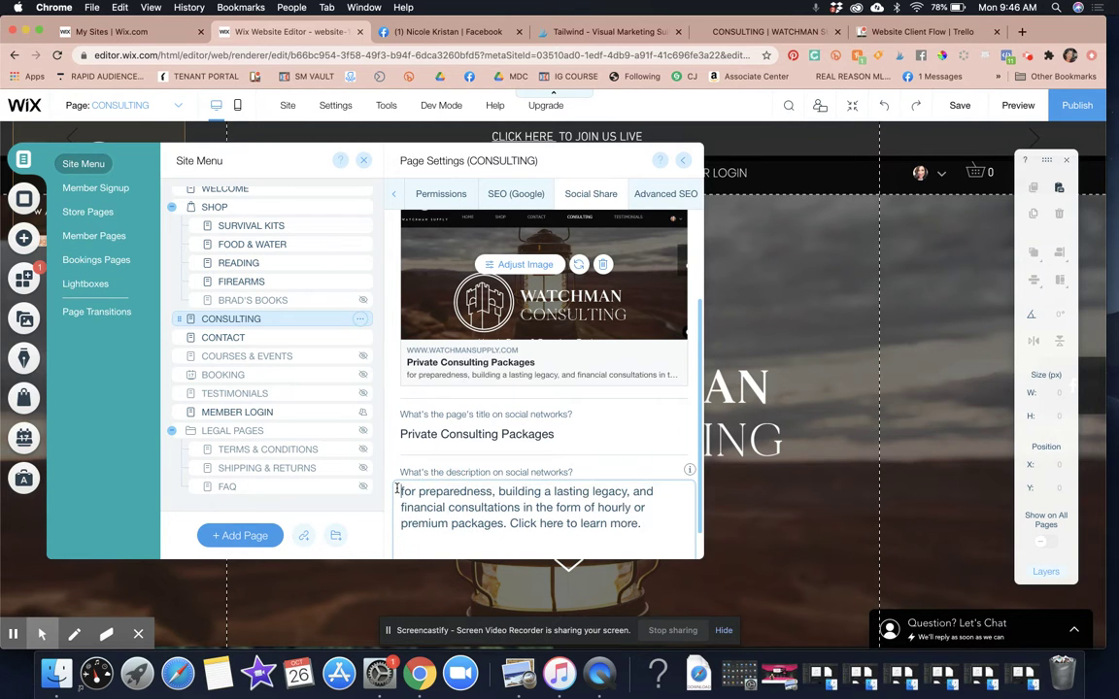
{"action": "key", "text": "Delete"}
{"action": "type", "text": "F"}
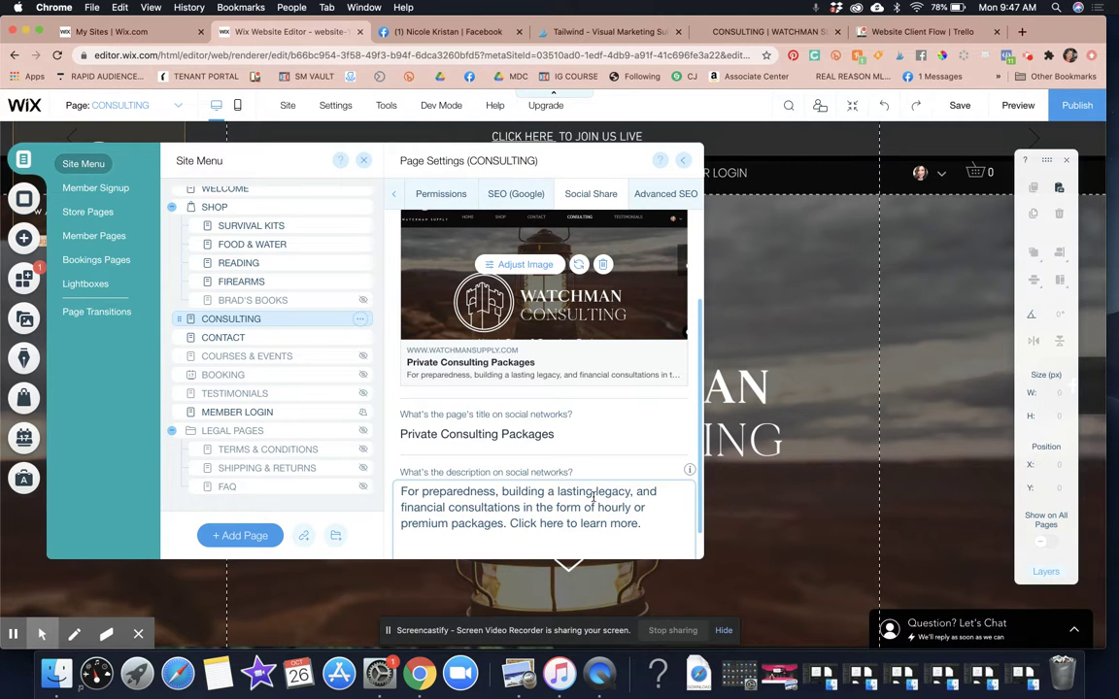
Rewrite the description's ending to '...and finances. Click for info'
{"action": "left_click_drag", "start_coordinate": [402, 491], "coordinate": [664, 525]}
{"action": "left_click", "coordinate": [663, 525]}
{"action": "left_click", "coordinate": [540, 531]}
{"action": "left_click", "coordinate": [457, 510], "text": "shift"}
{"action": "key", "text": "BackSpace"}
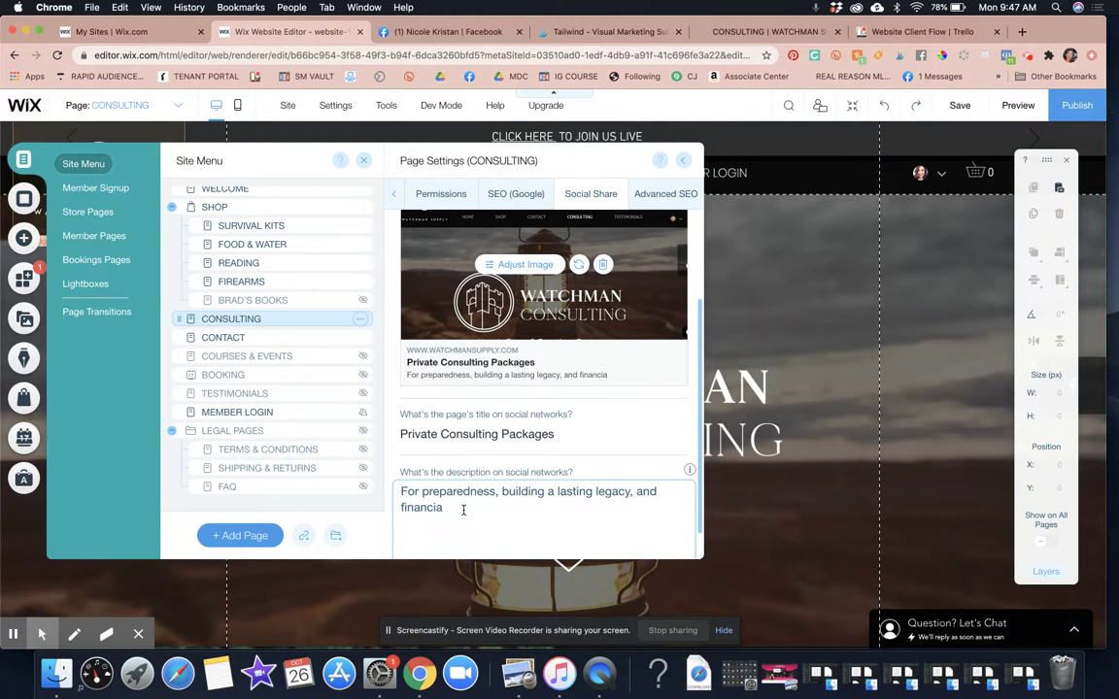
{"action": "type", "text": "es. Click to learn more"}
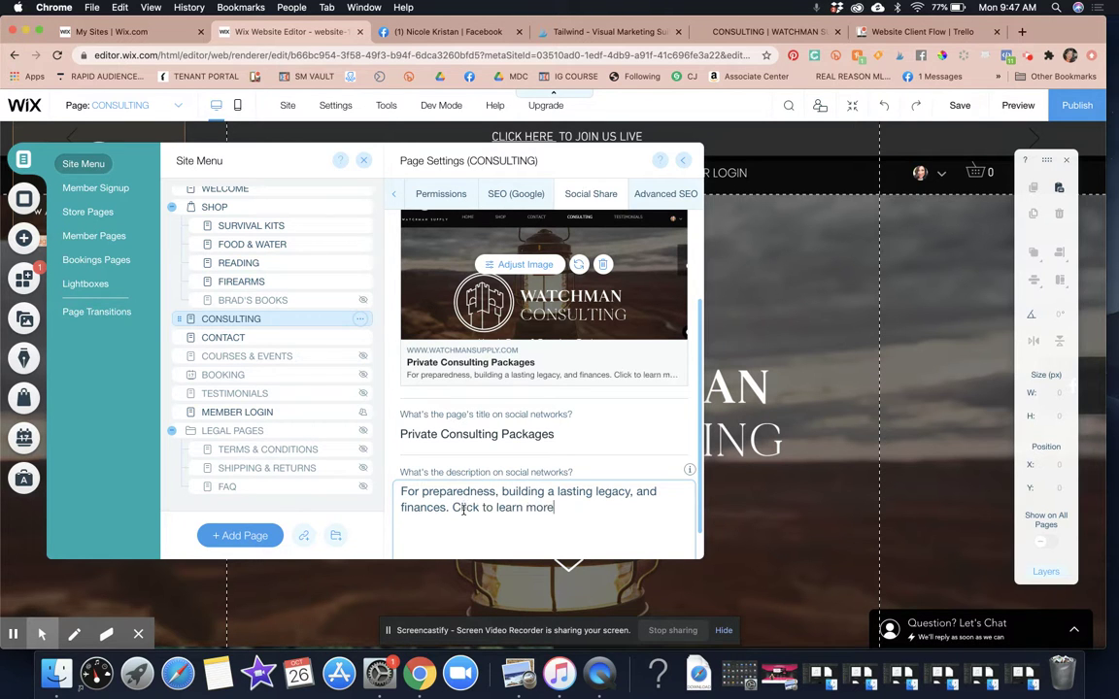
{"action": "key", "text": "BackSpace"}
{"action": "key", "text": "BackSpace"}
{"action": "key", "text": "BackSpace"}
{"action": "key", "text": "BackSpace"}
{"action": "key", "text": "BackSpace"}
{"action": "key", "text": "BackSpace"}
{"action": "key", "text": "BackSpace"}
{"action": "key", "text": "BackSpace"}
{"action": "key", "text": "BackSpace"}
{"action": "key", "text": "BackSpace"}
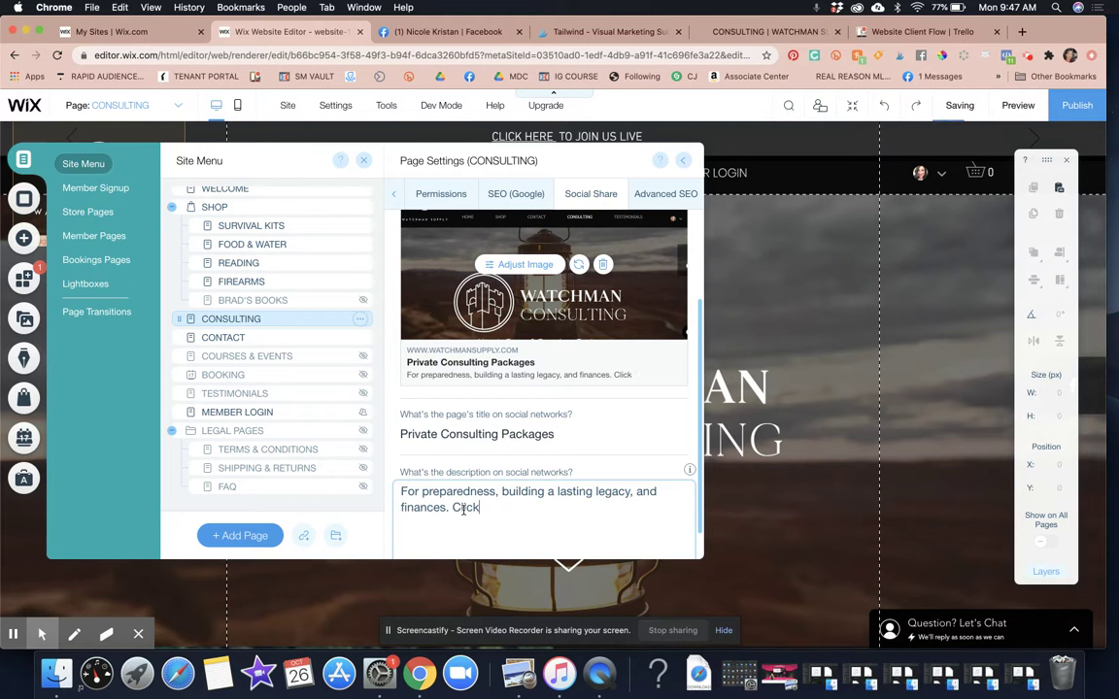
{"action": "type", "text": "for info"}
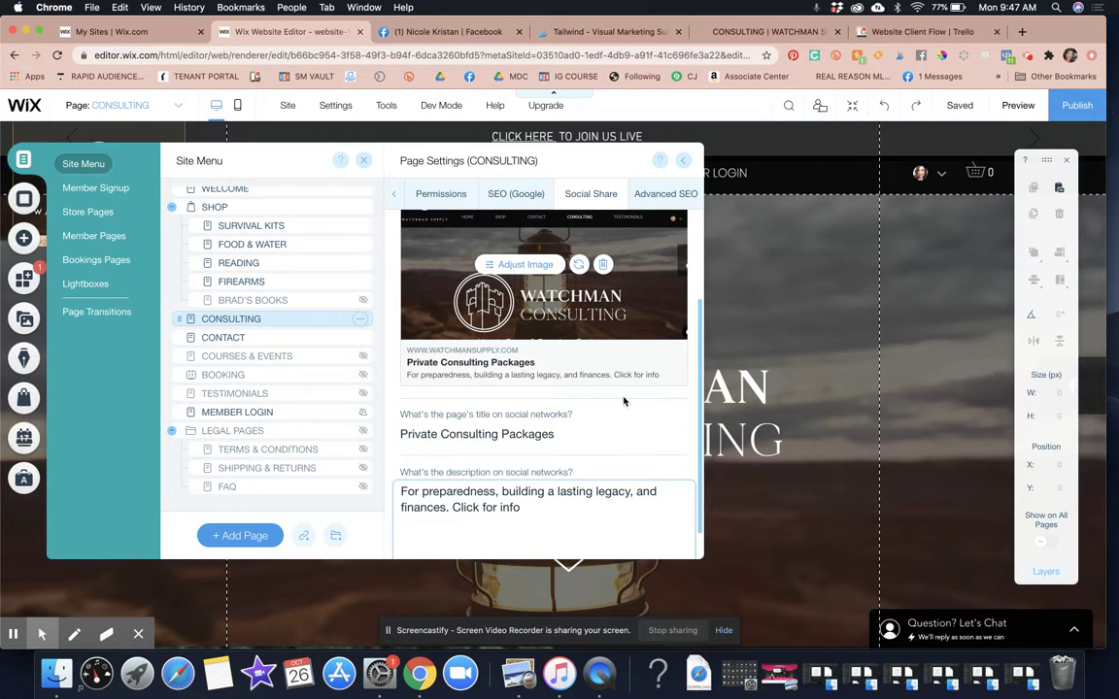
{"action": "scroll", "coordinate": [623, 402], "scroll_direction": "down", "scroll_amount": 1}
{"action": "scroll", "coordinate": [624, 401], "scroll_direction": "up", "scroll_amount": 3}
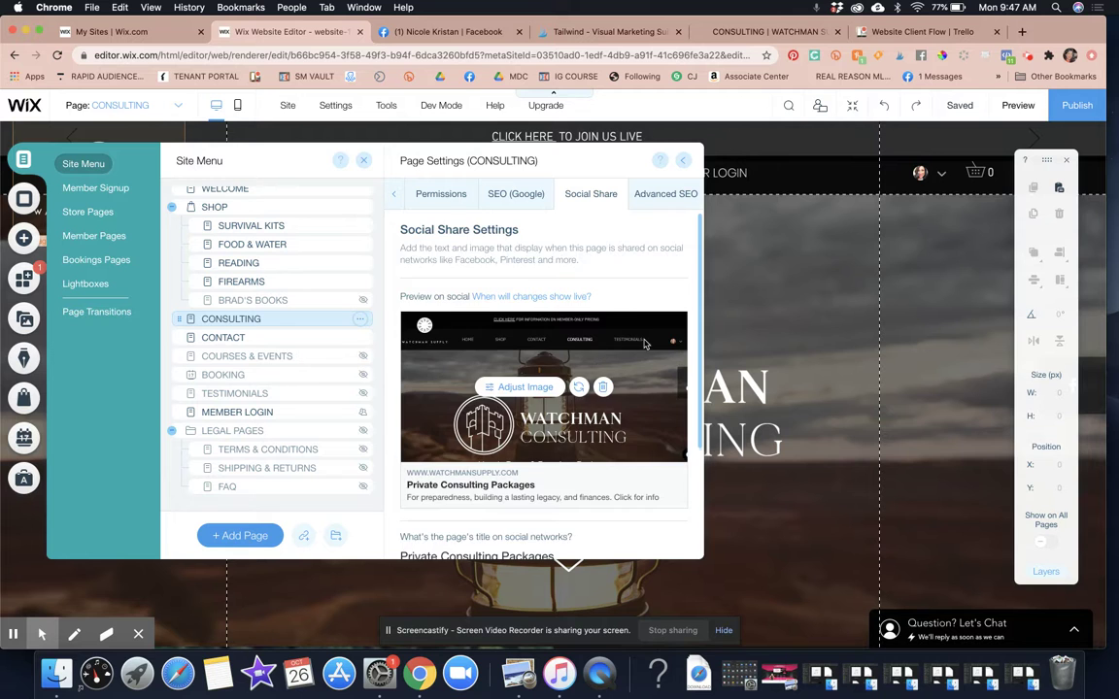
{"action": "scroll", "coordinate": [644, 344], "scroll_direction": "down", "scroll_amount": 3}
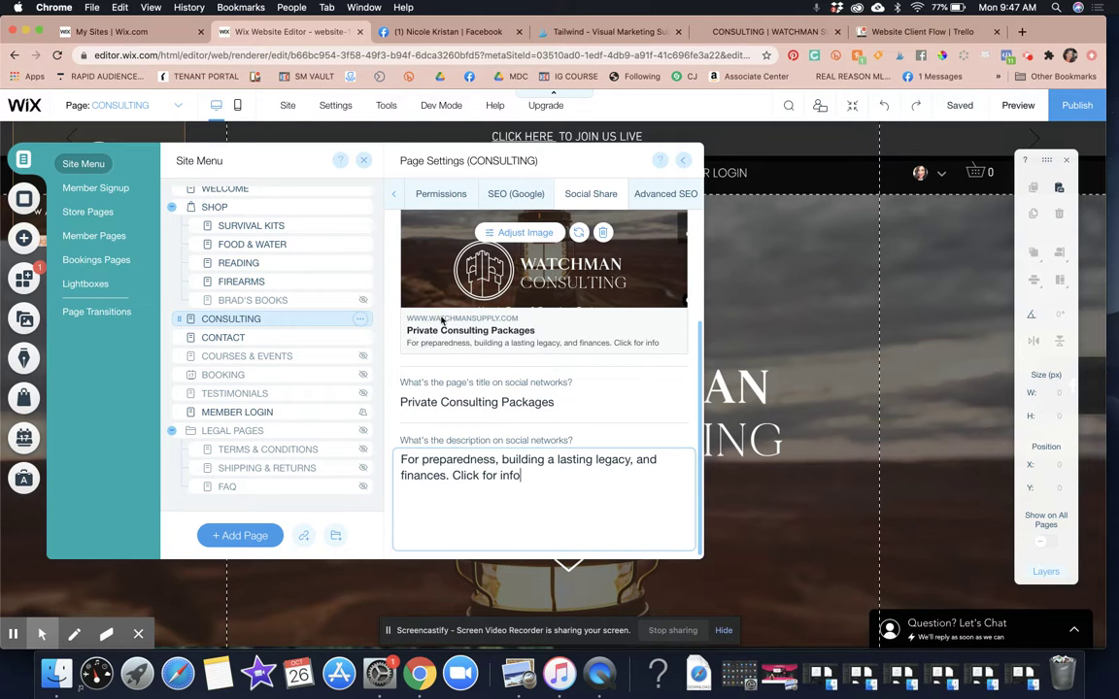
{"action": "scroll", "coordinate": [495, 302], "scroll_direction": "up", "scroll_amount": 3}
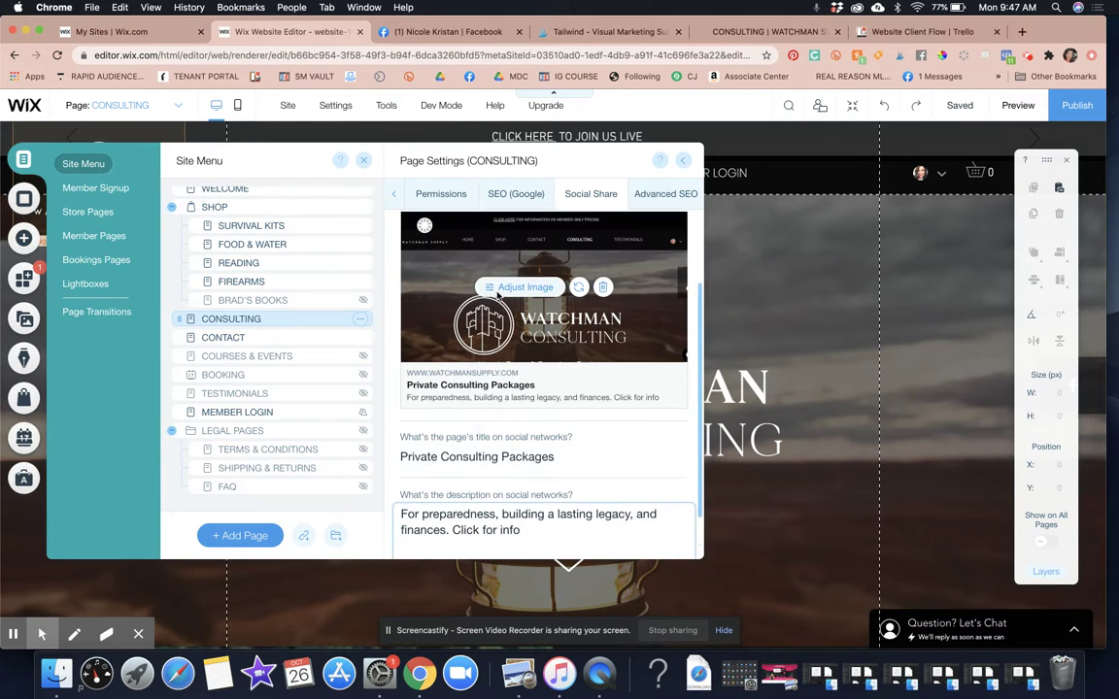
{"action": "scroll", "coordinate": [457, 320], "scroll_direction": "down", "scroll_amount": 3}
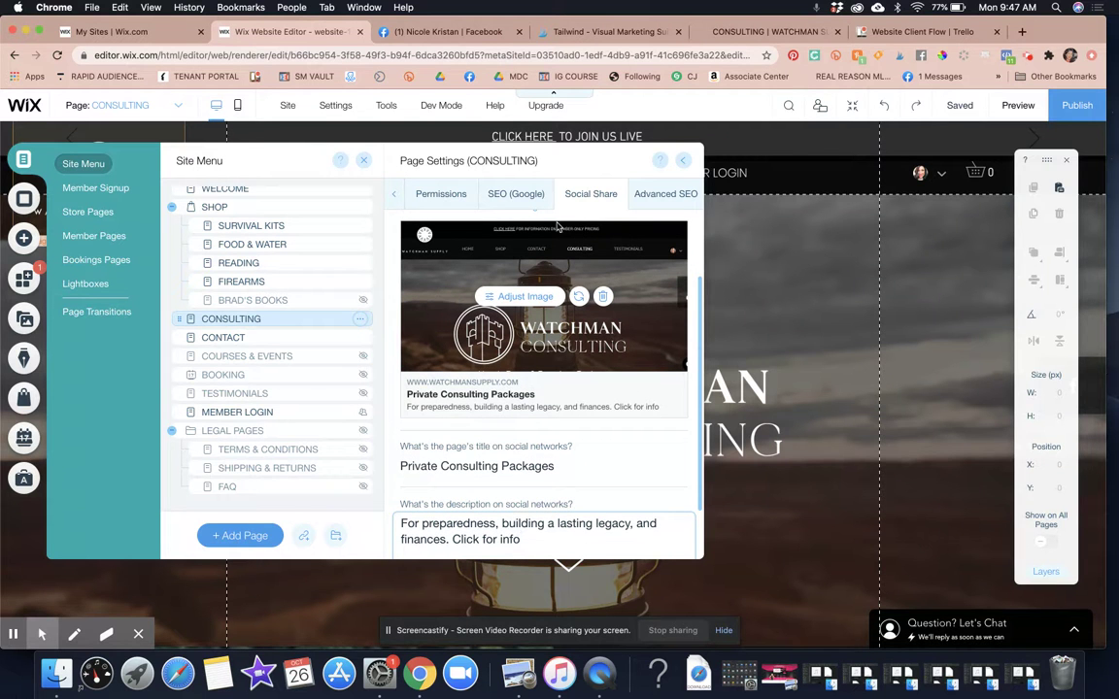
{"action": "scroll", "coordinate": [530, 464], "scroll_direction": "down", "scroll_amount": 2}
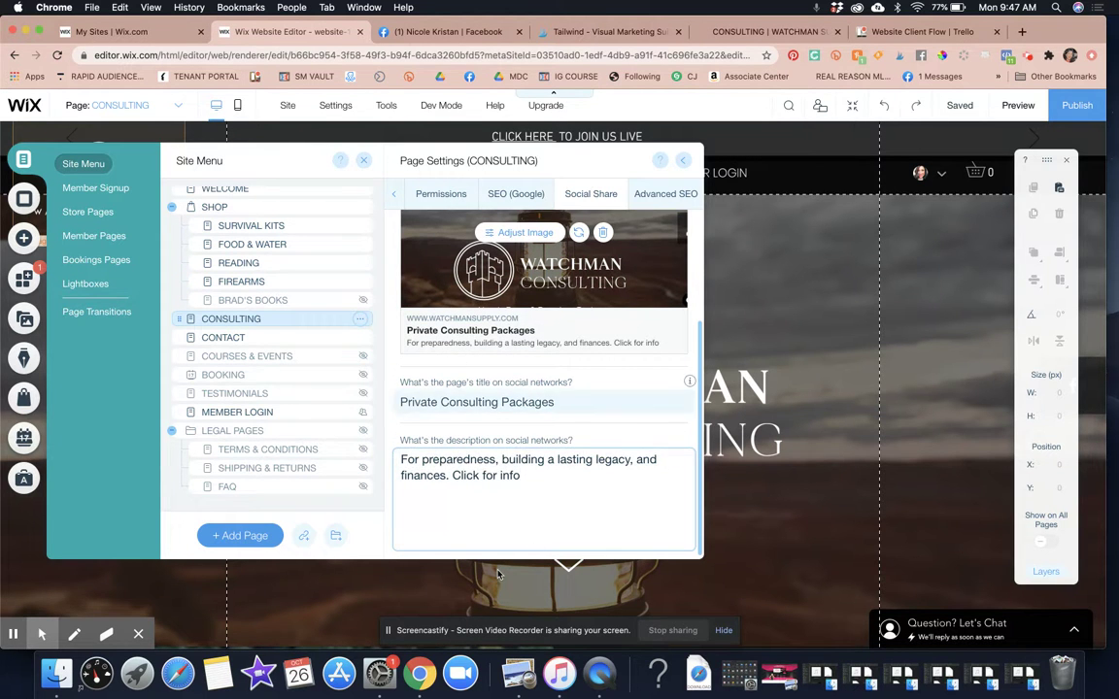
{"action": "scroll", "coordinate": [503, 402], "scroll_direction": "up", "scroll_amount": 4}
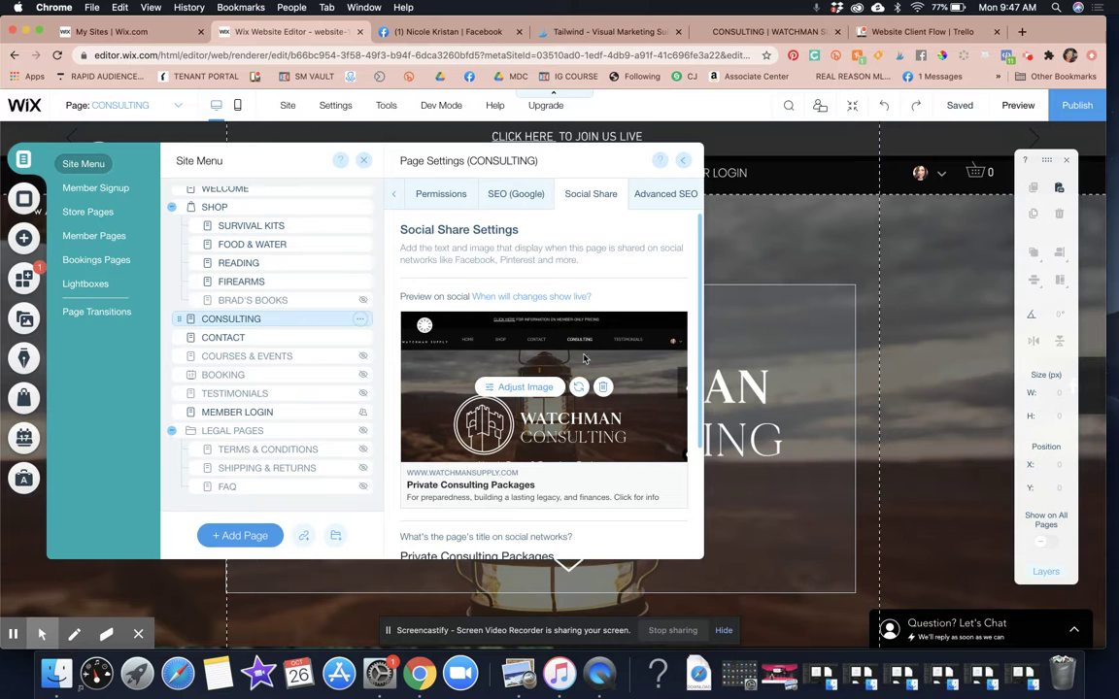
{"action": "scroll", "coordinate": [627, 402], "scroll_direction": "down", "scroll_amount": 3}
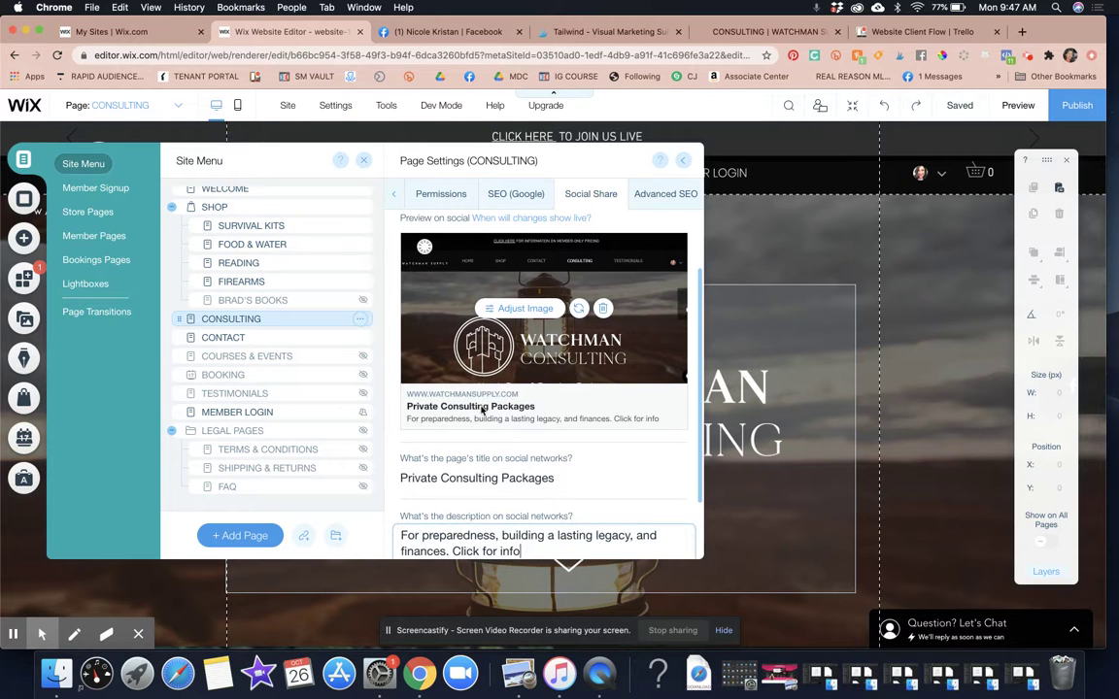
{"action": "left_click", "coordinate": [508, 482]}
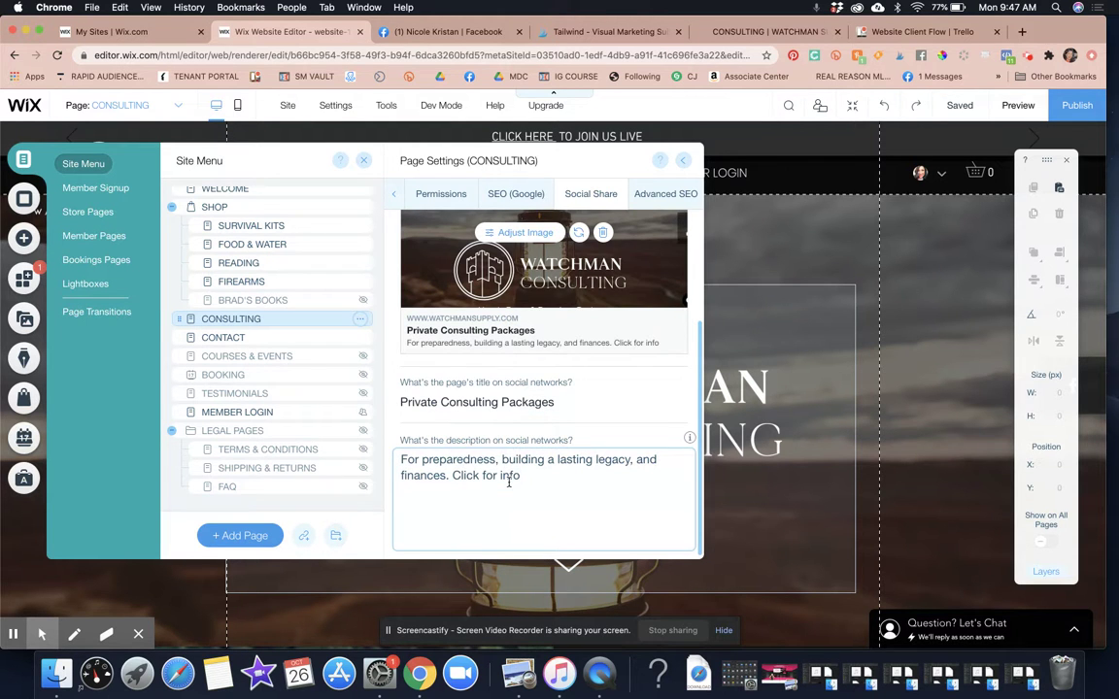
Open the CONTACT page's settings from the Site Menu page list
{"action": "left_click", "coordinate": [279, 336]}
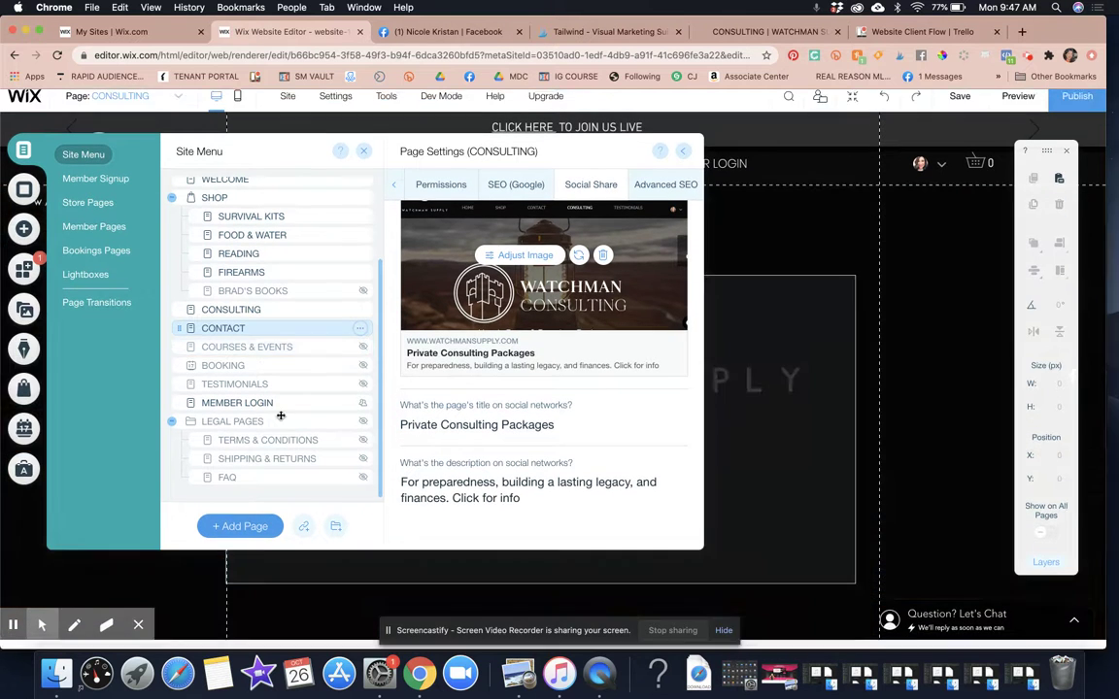
{"action": "scroll", "coordinate": [281, 420], "scroll_direction": "up", "scroll_amount": 3}
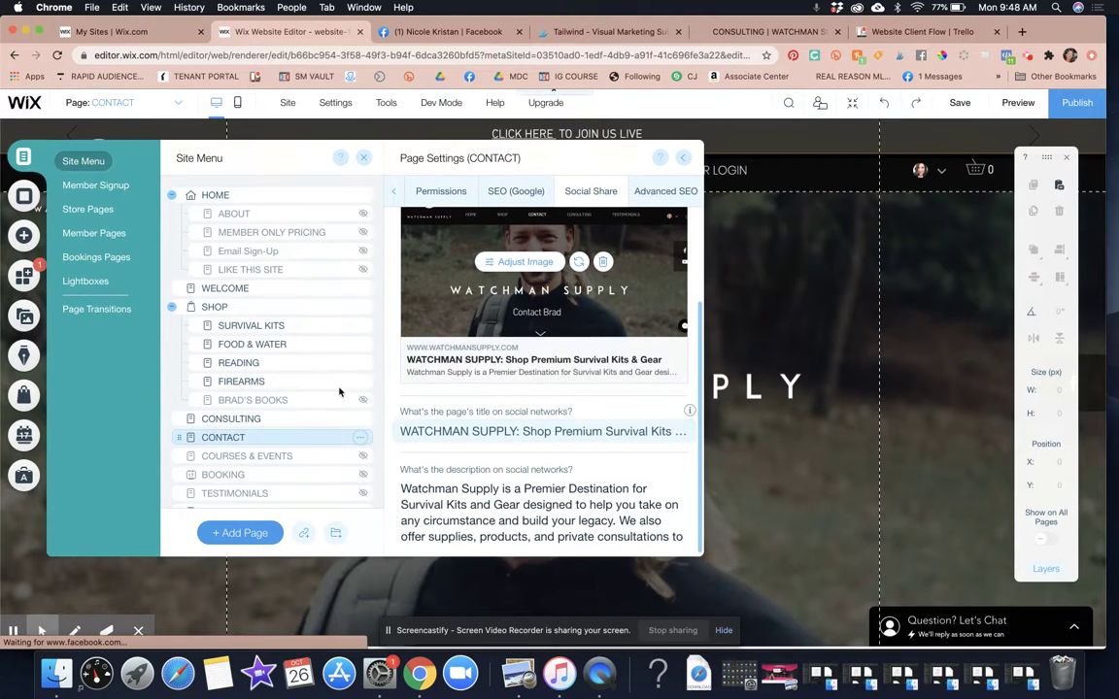
{"action": "scroll", "coordinate": [301, 376], "scroll_direction": "down", "scroll_amount": 3}
{"action": "scroll", "coordinate": [301, 376], "scroll_direction": "up", "scroll_amount": 3}
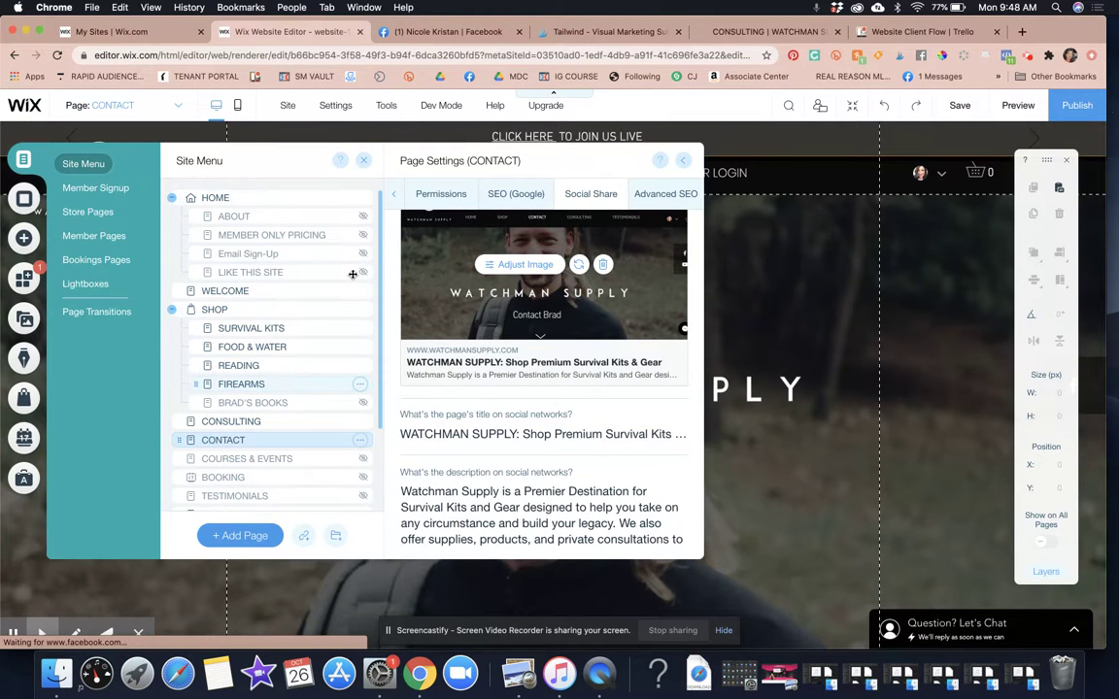
Switch back to the Website Client Flow board and scroll its lists to the Turnover cards
{"action": "left_click", "coordinate": [928, 32]}
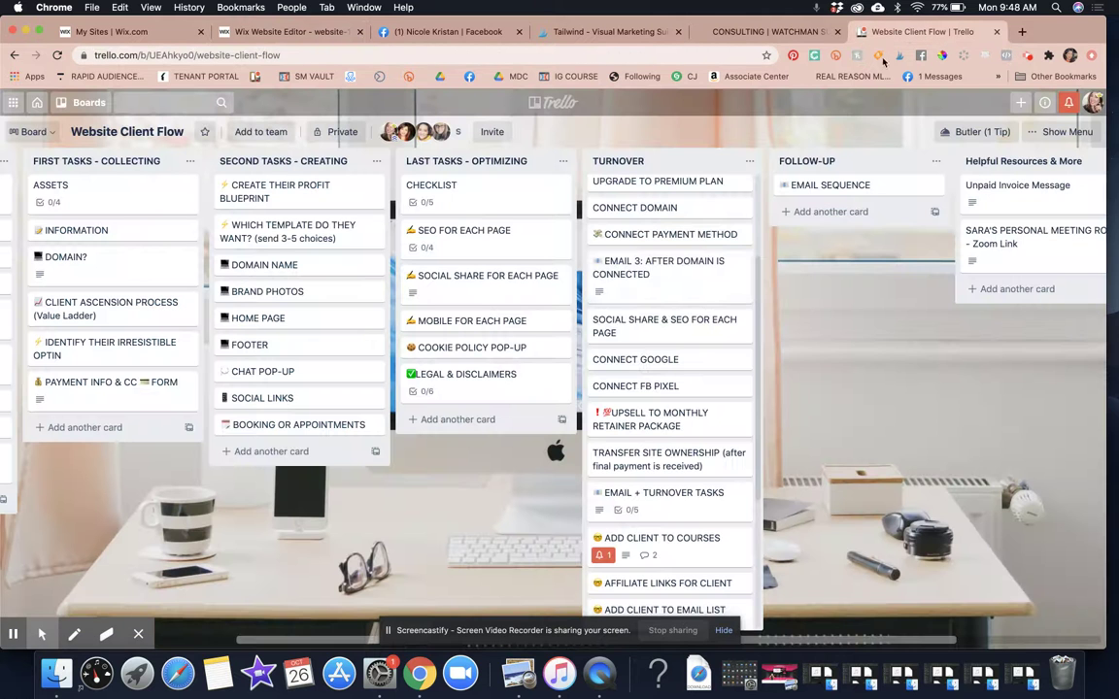
{"action": "scroll", "coordinate": [165, 255], "scroll_direction": "left", "scroll_amount": 5}
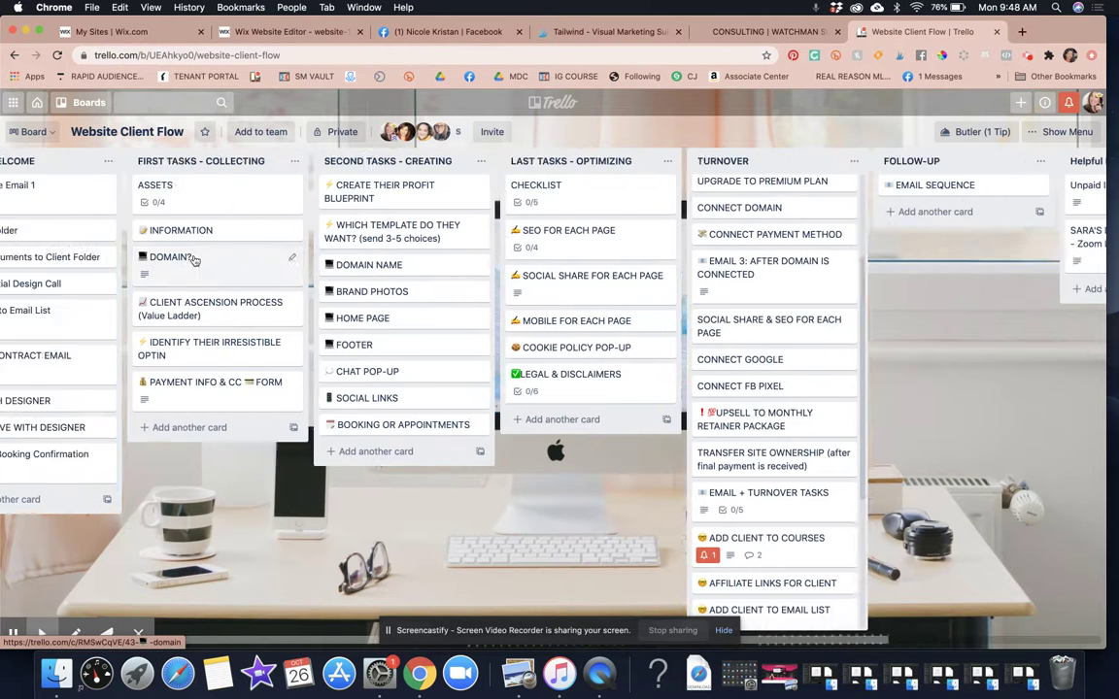
{"action": "scroll", "coordinate": [195, 258], "scroll_direction": "right", "scroll_amount": 10}
{"action": "scroll", "coordinate": [408, 301], "scroll_direction": "down", "scroll_amount": 5}
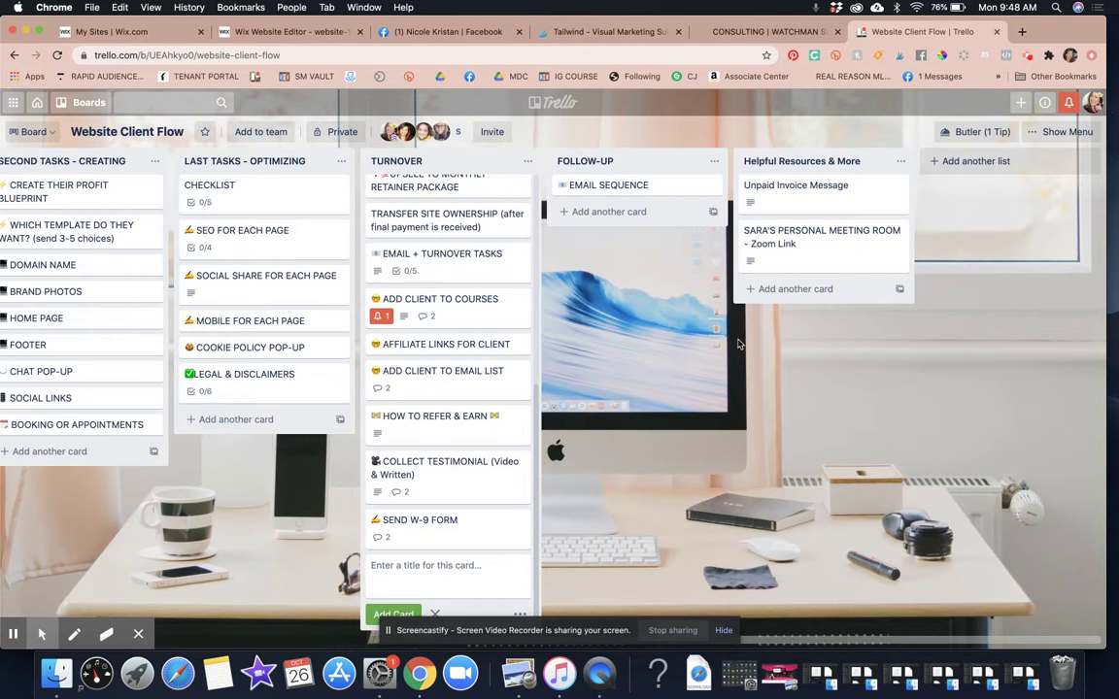
{"action": "scroll", "coordinate": [447, 389], "scroll_direction": "up", "scroll_amount": 5}
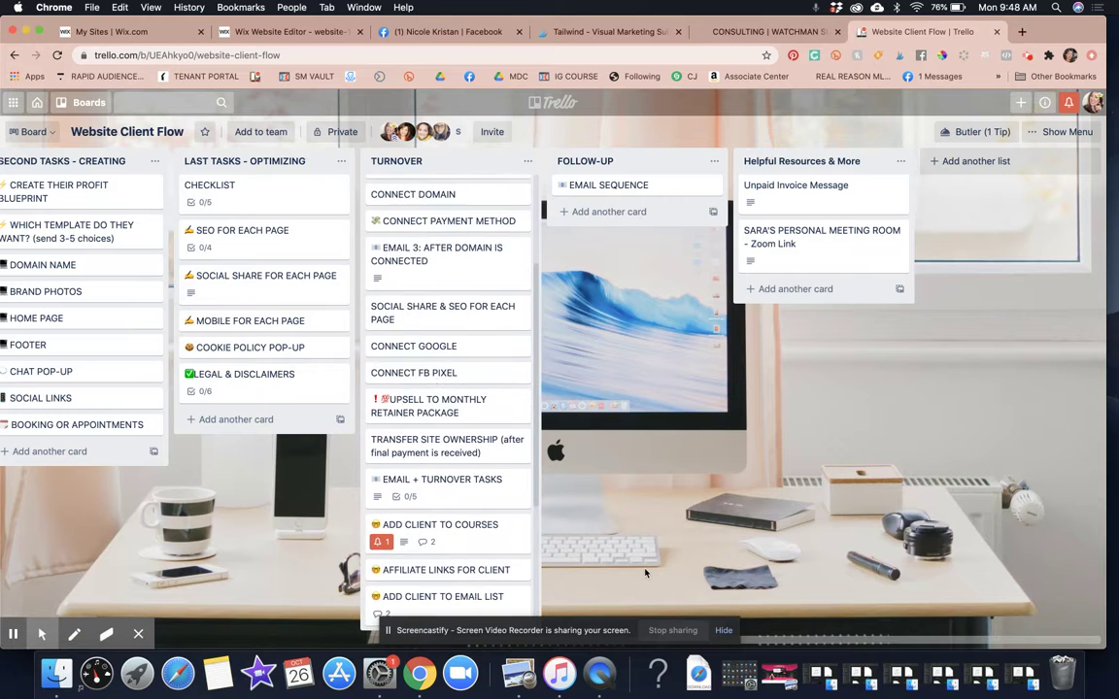